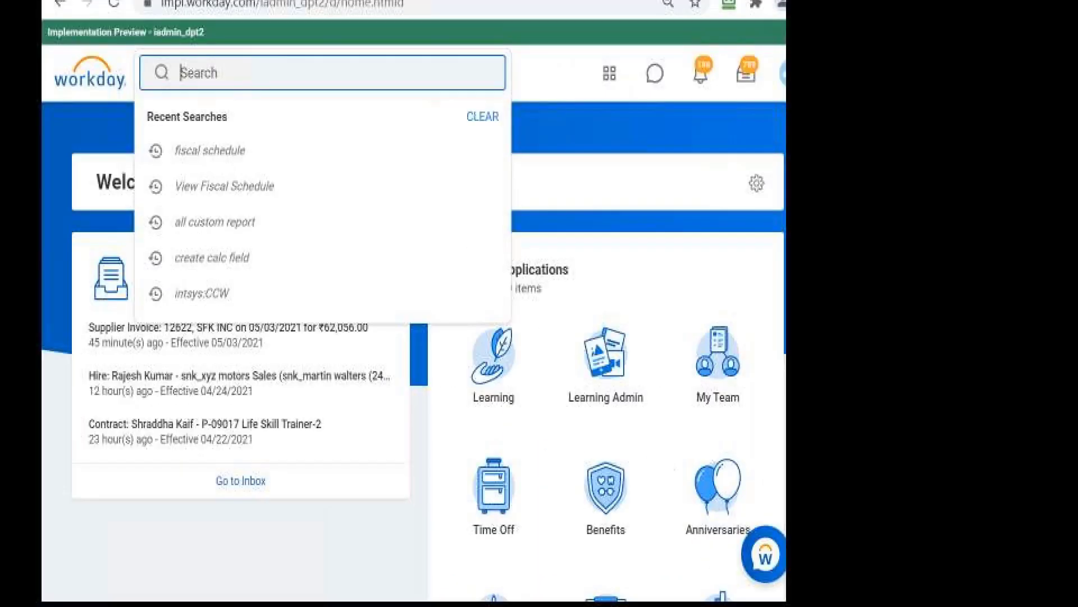
# - Open the Create Calculated Field task from the recent 'create calc field' search
pyautogui.click(590, 167)
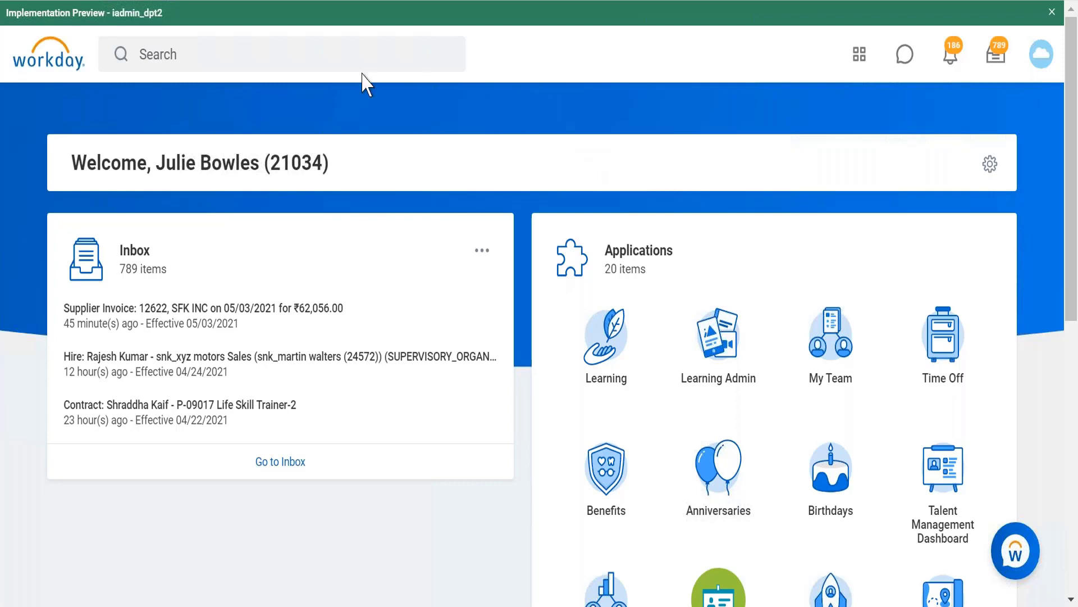
pyautogui.click(333, 57)
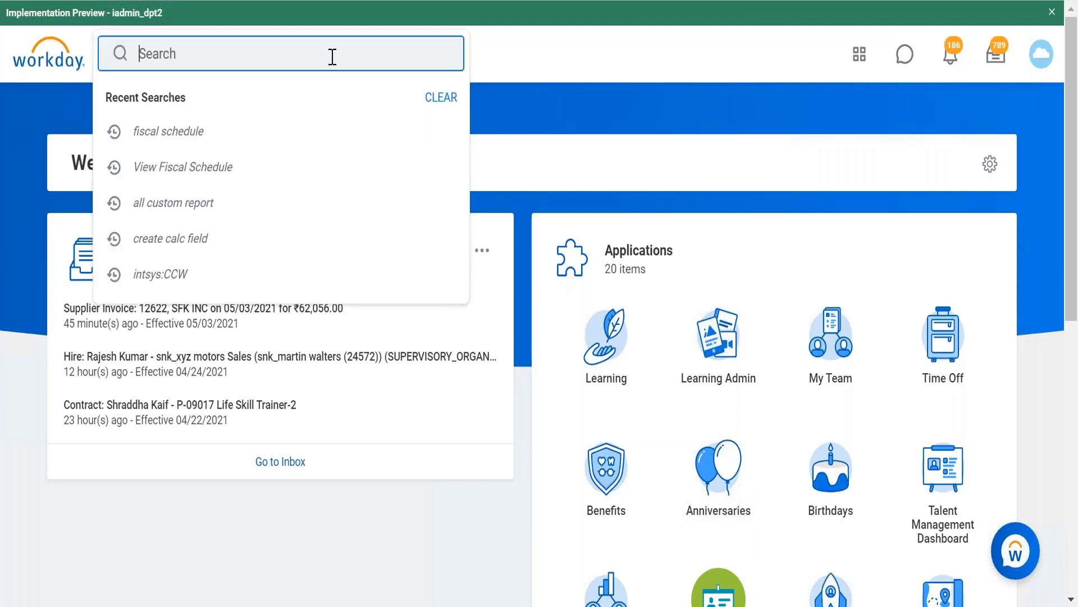
pyautogui.click(224, 242)
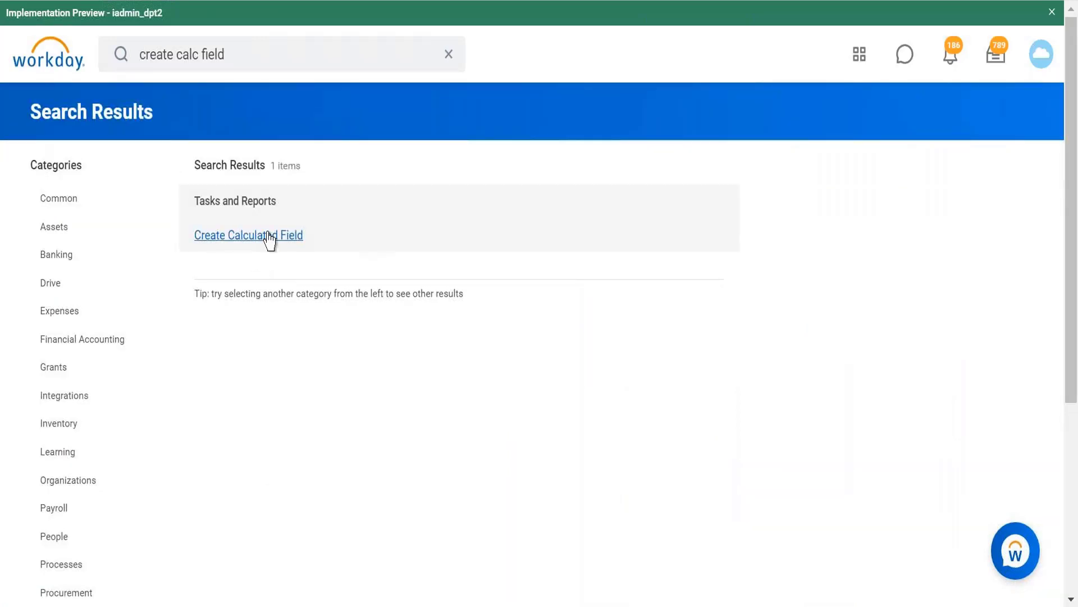
pyautogui.click(264, 234)
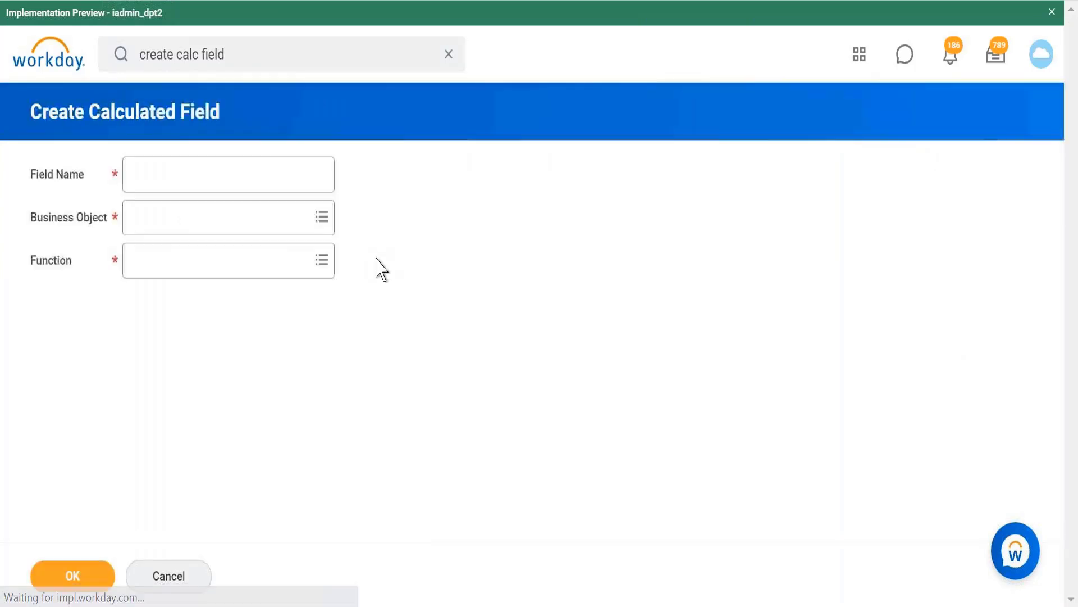
# - Name the calculated field 'CF ARI Female dependent Info'
pyautogui.click(265, 175)
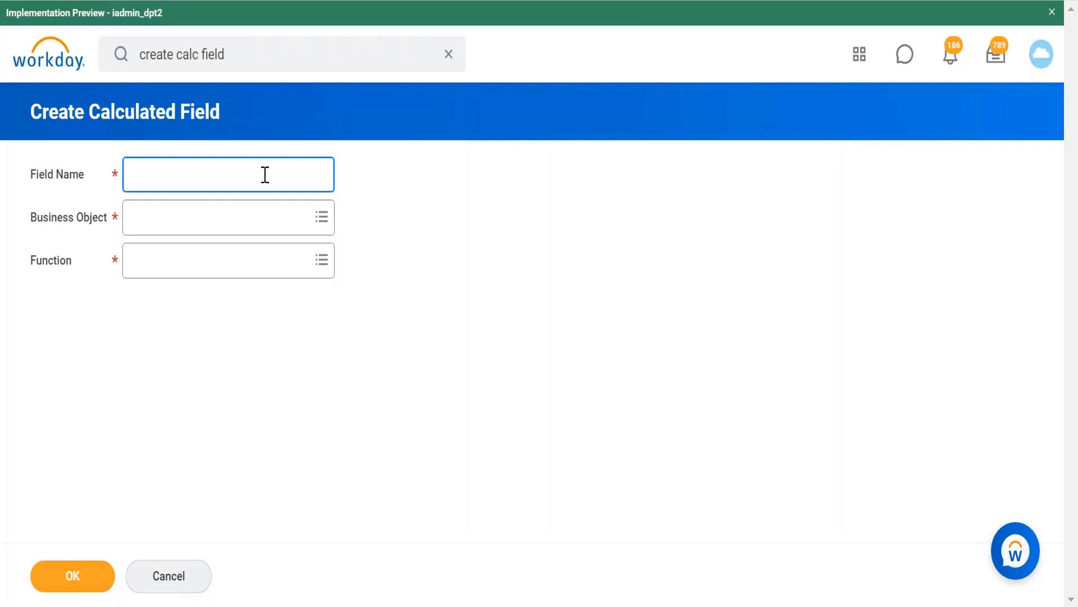
pyautogui.write('C')
pyautogui.write('F ')
pyautogui.write('ARI')
pyautogui.write(' F')
pyautogui.press('BackSpace')
pyautogui.write('Fema')
pyautogui.press('BackSpace')
pyautogui.write('maile dependent ')
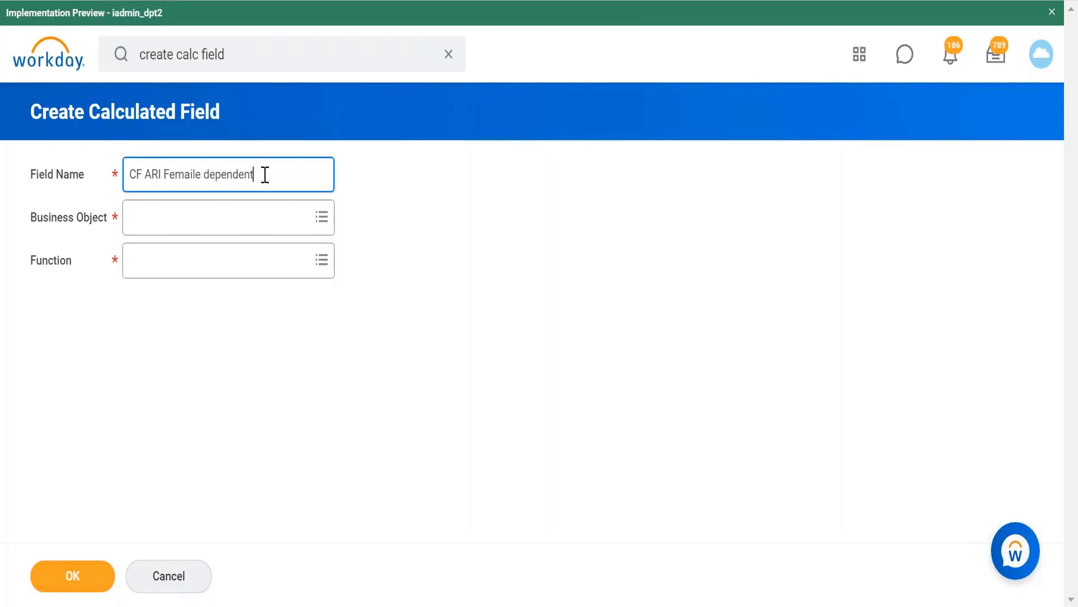
pyautogui.write('Info')
pyautogui.click(195, 175)
pyautogui.press('BackSpace')
# - Set the business object to Worker and the function to Aggregate Related Instances
pyautogui.click(214, 222)
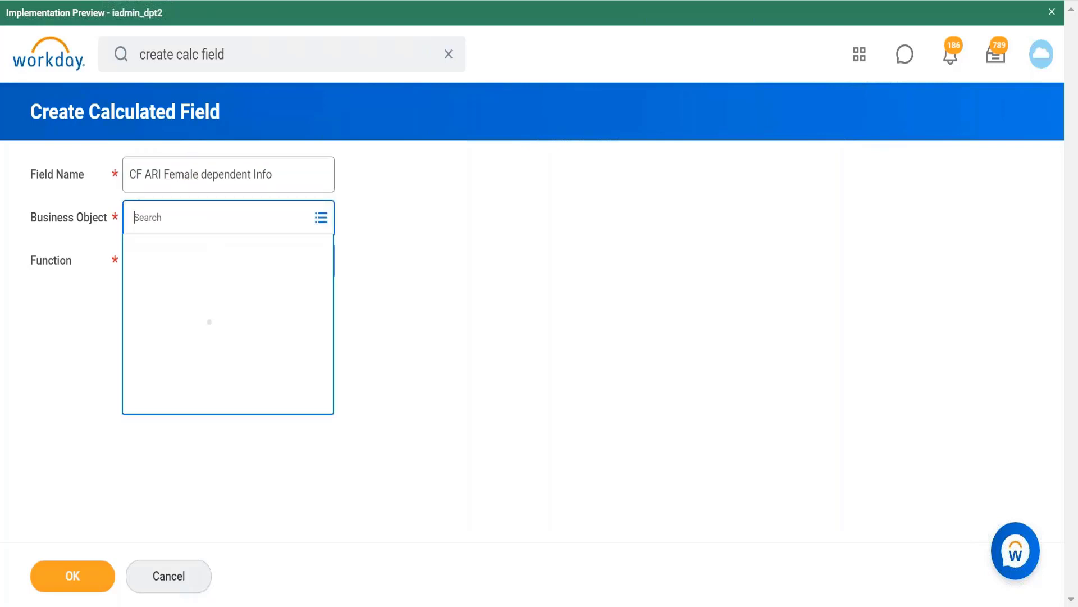
pyautogui.write('worker')
pyautogui.press('Return')
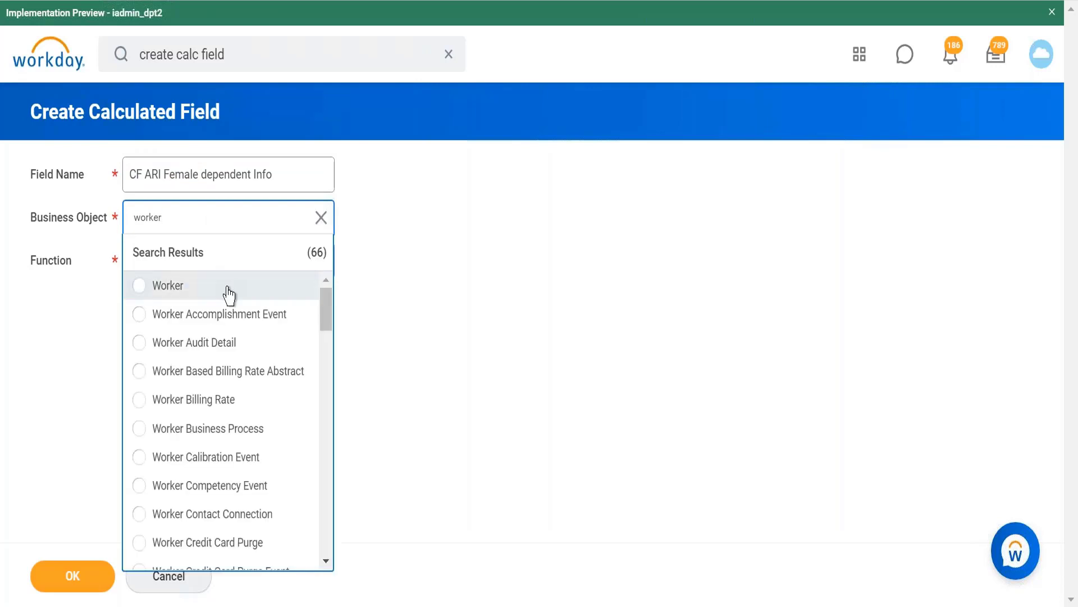
pyautogui.click(228, 294)
pyautogui.click(255, 304)
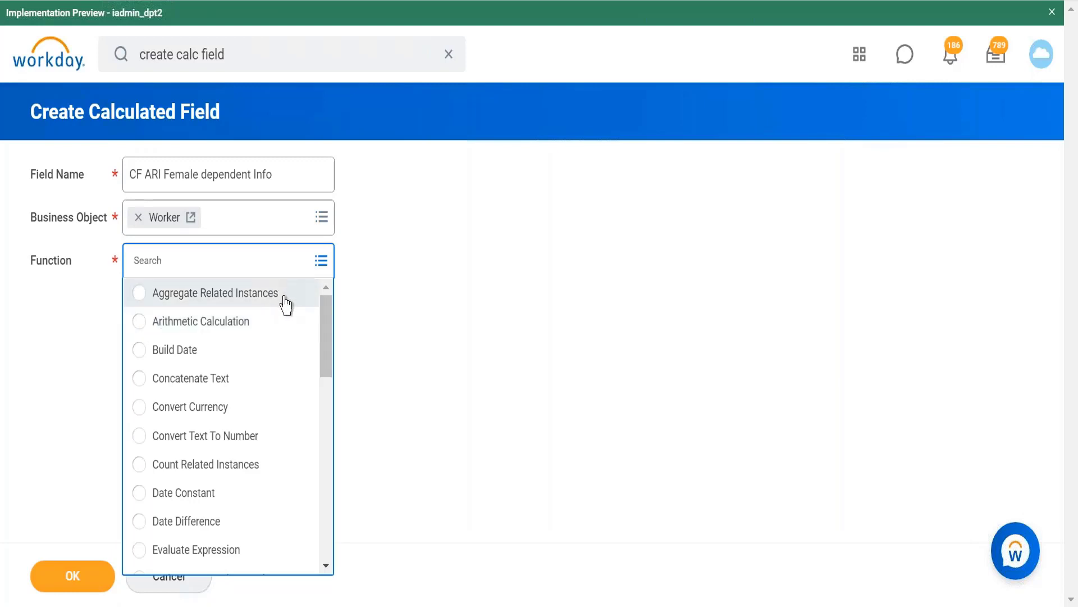
pyautogui.click(285, 303)
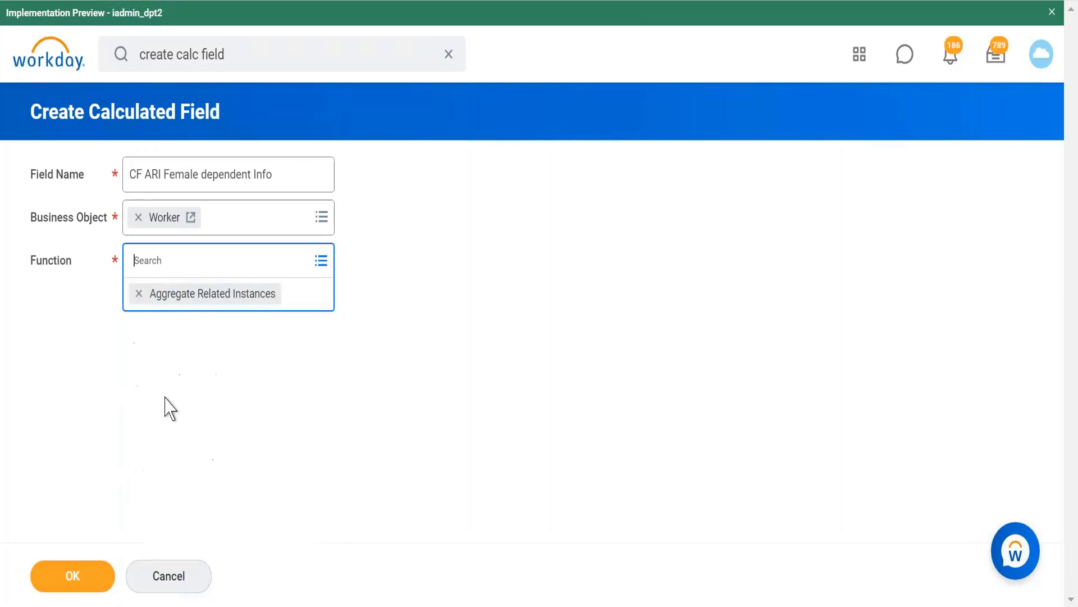
# - Submit the form, browse Source Field under By Category > Basic Bio, then search 'dependa'
pyautogui.click(88, 584)
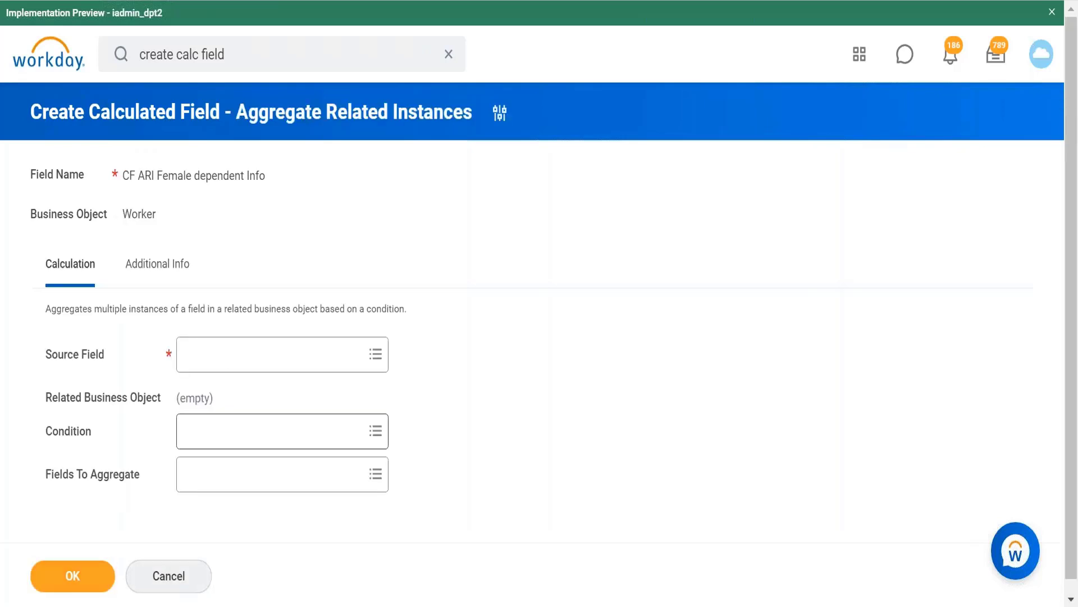
pyautogui.click(345, 346)
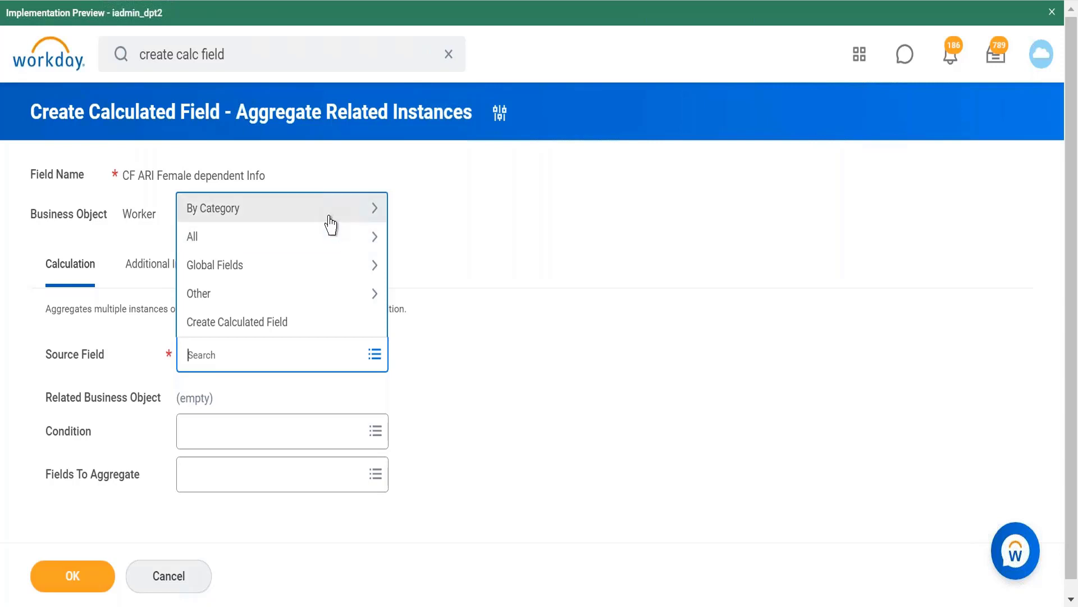
pyautogui.click(328, 216)
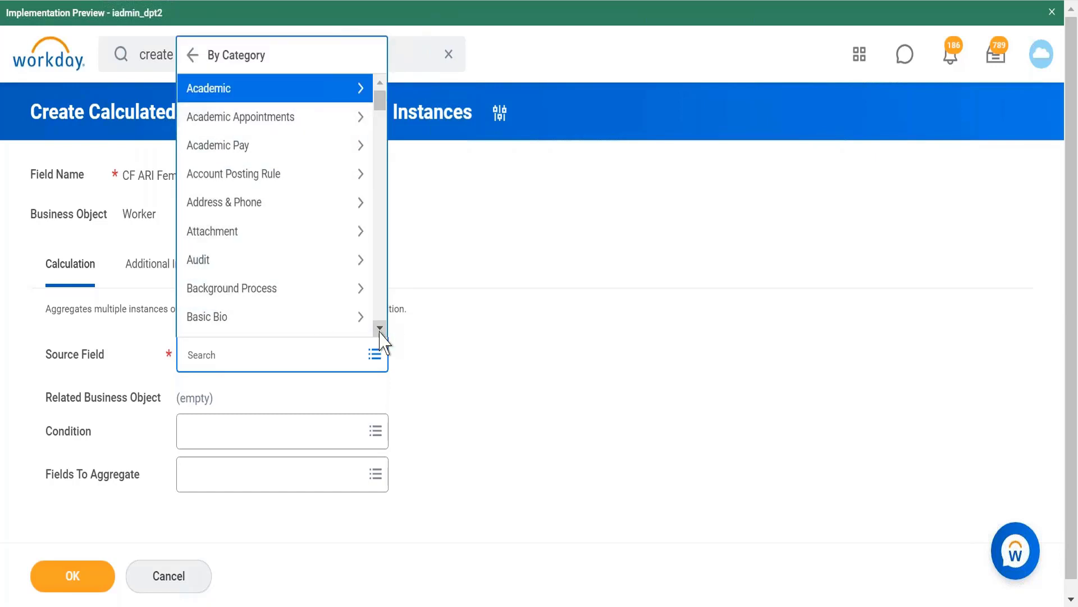
pyautogui.click(360, 318)
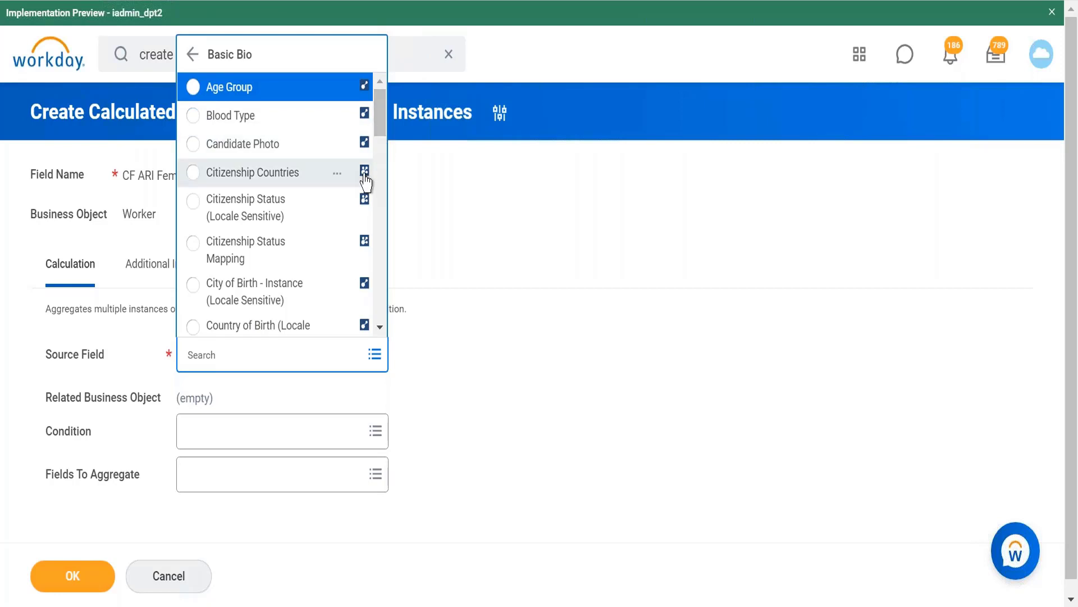
pyautogui.click(282, 358)
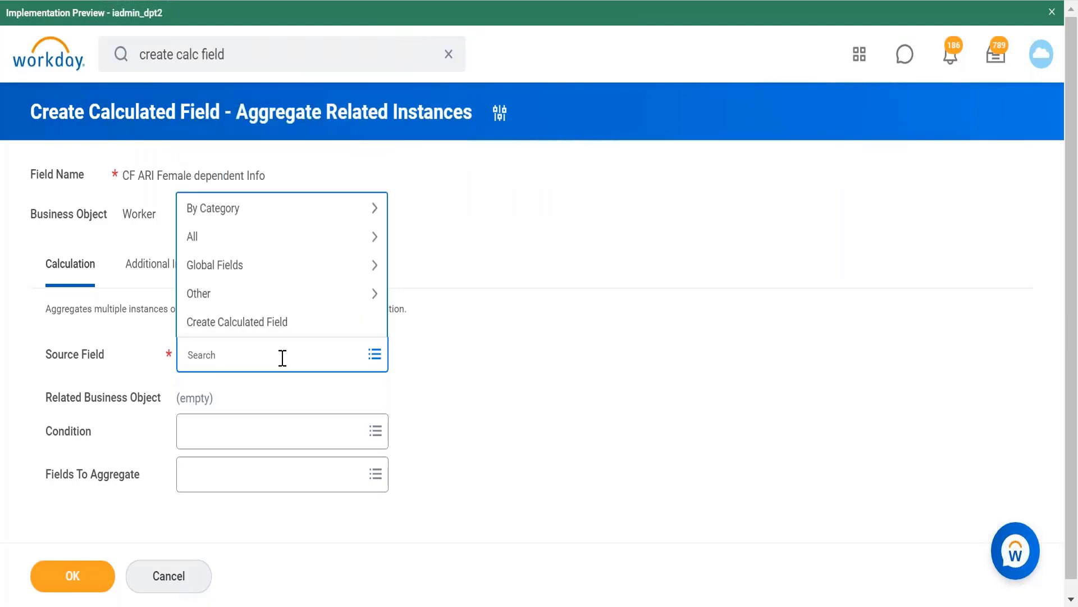
pyautogui.write('dependa')
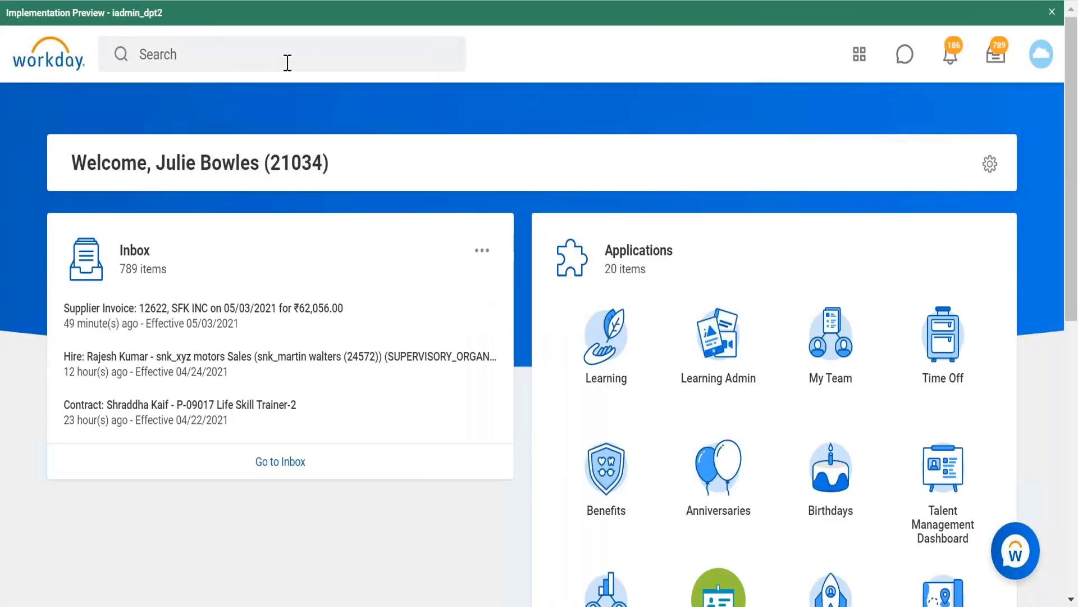
# - Open Create Calculated Field again from the recent 'create calc field' search
pyautogui.click(287, 63)
pyautogui.click(228, 249)
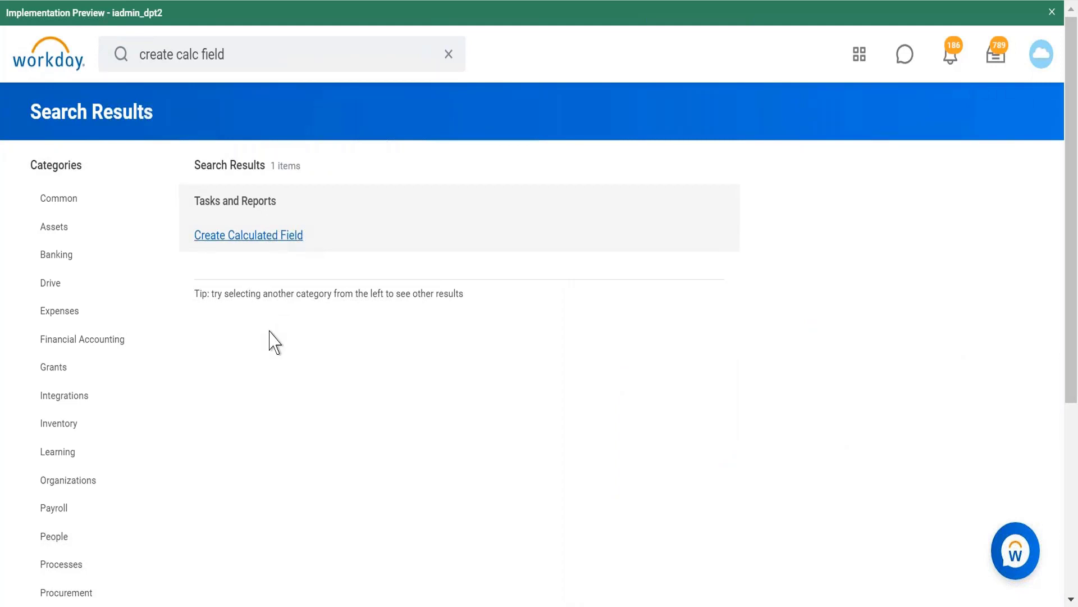
pyautogui.click(295, 235)
# - Name the field 'Cf ARi Dependent Info' and search business objects for 'worker'
pyautogui.click(281, 170)
pyautogui.write('Cf ARi Dependent Info')
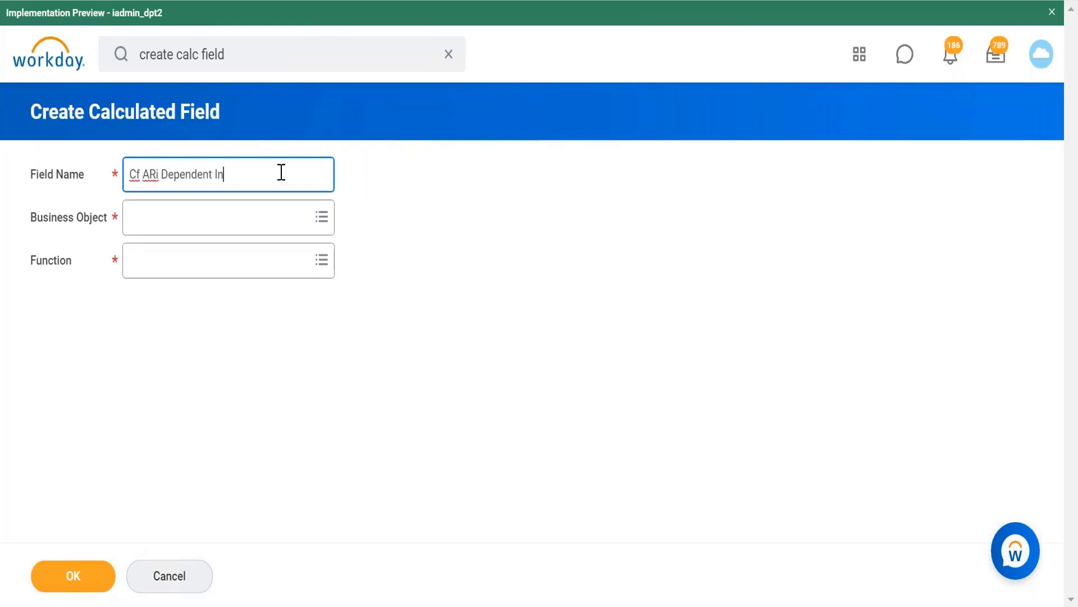
pyautogui.click(294, 220)
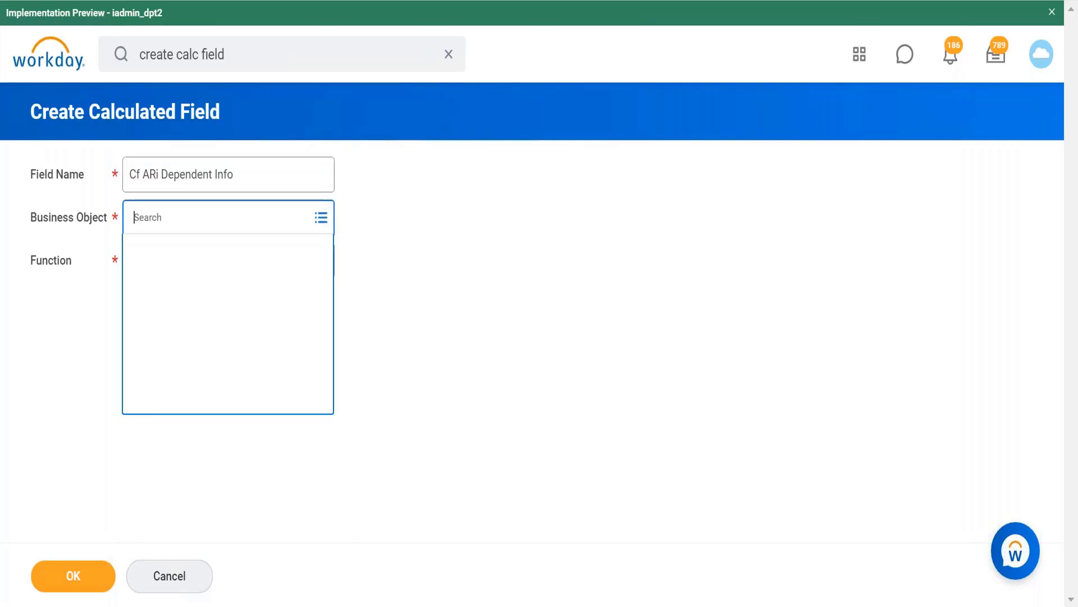
pyautogui.write('worker')
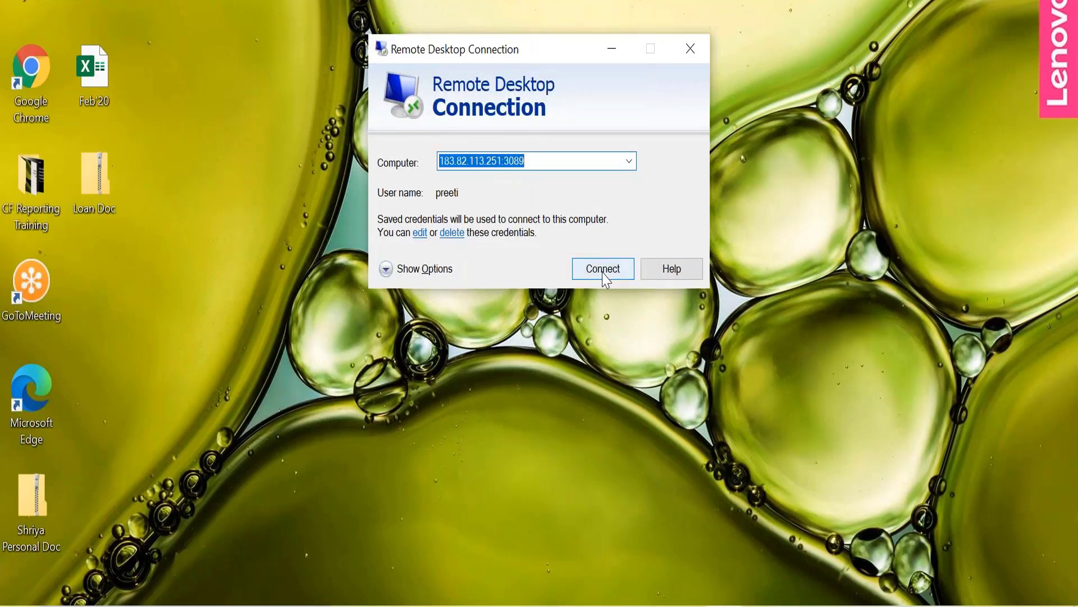
# - Reconnect to the remote desktop session
pyautogui.click(603, 272)
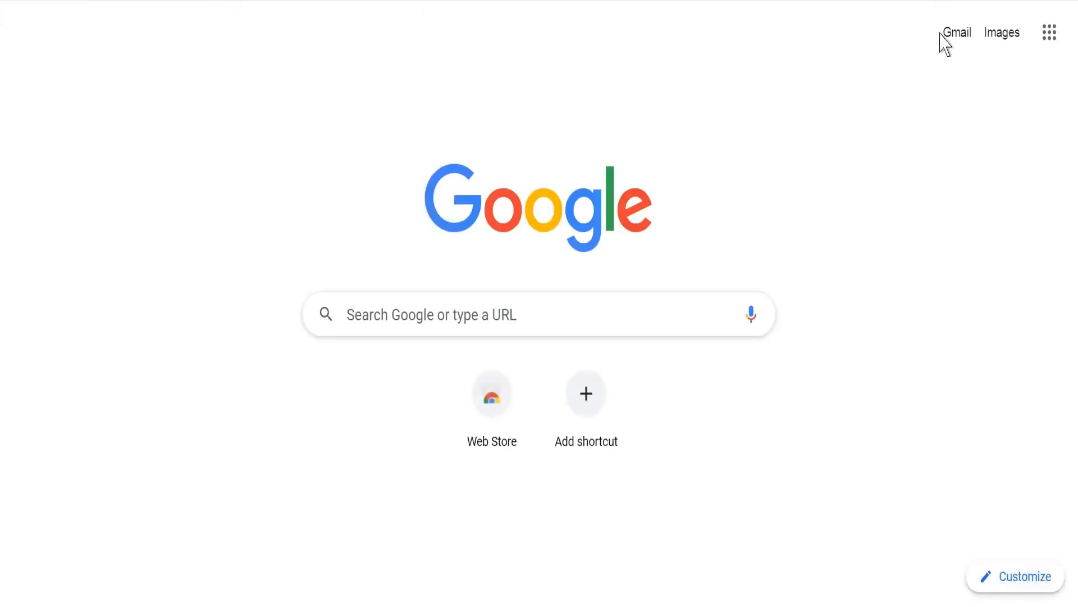
# - Sign back into Workday with RoboForm and rerun the 'create calc field' search
pyautogui.click(981, 0)
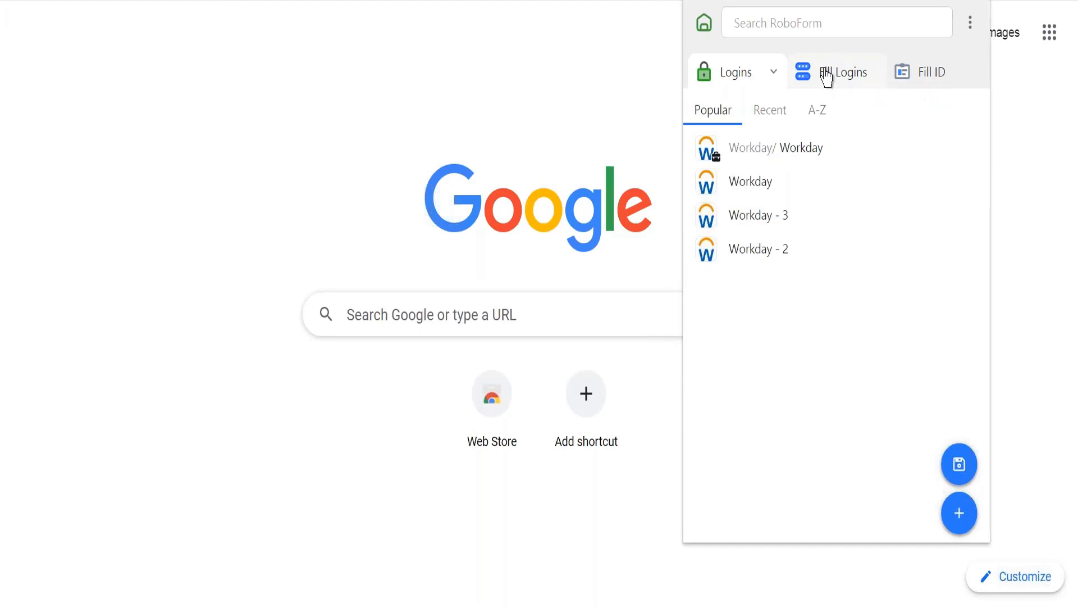
pyautogui.click(826, 78)
pyautogui.click(727, 79)
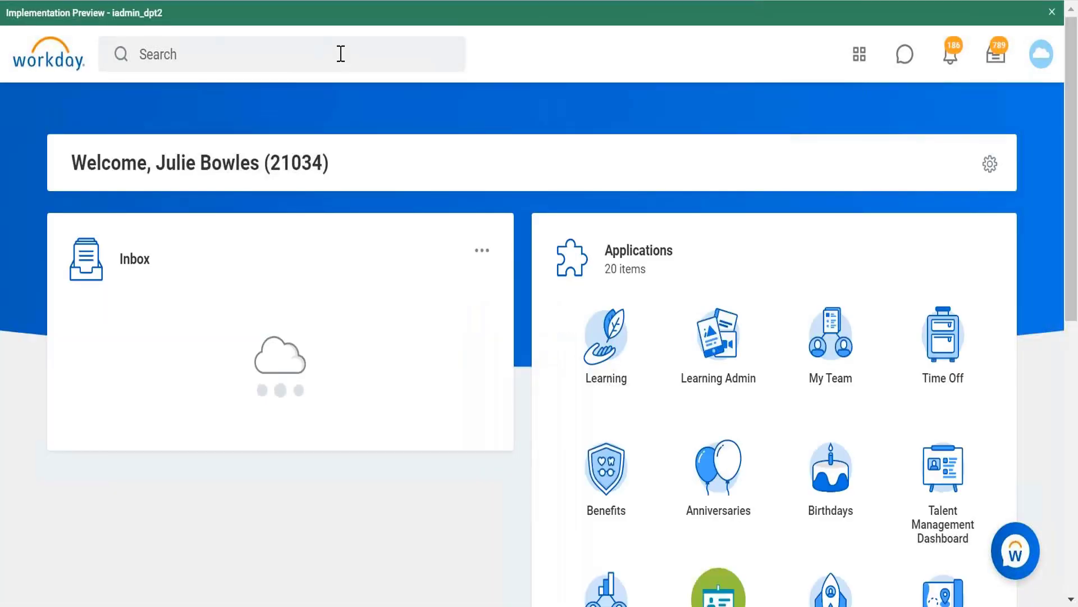
pyautogui.click(340, 54)
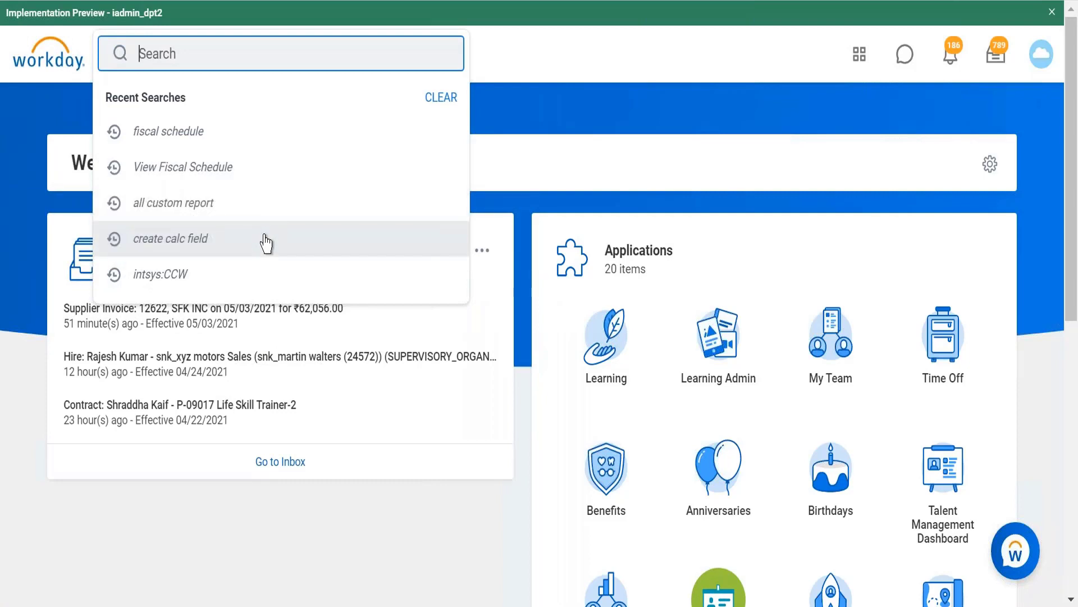
pyautogui.click(265, 241)
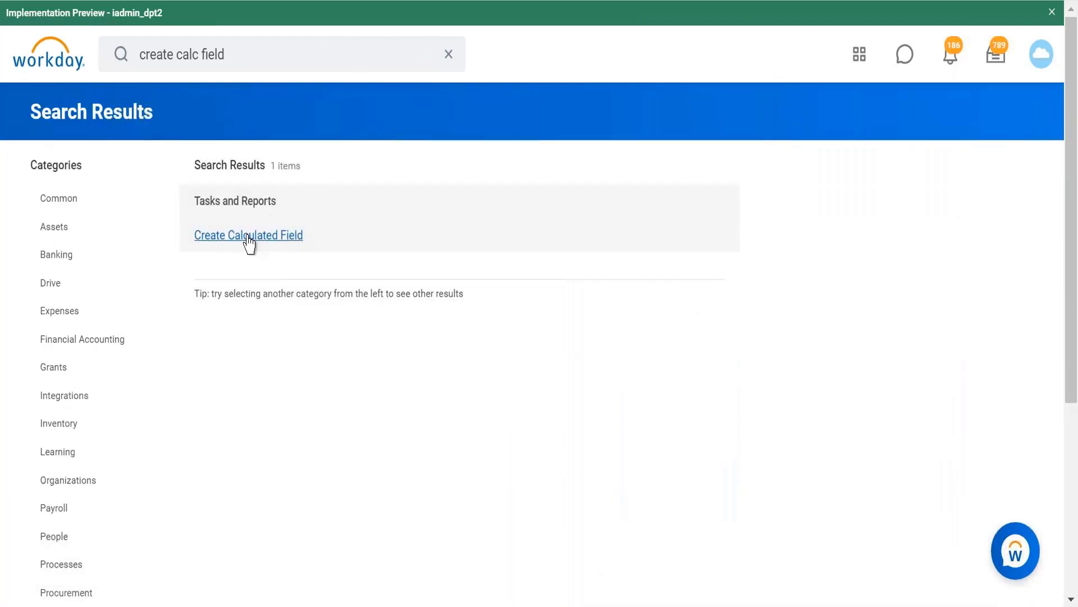
# - Start Cf ARI Dependent Info on Worker with the Aggregate Related Instances function
pyautogui.click(247, 245)
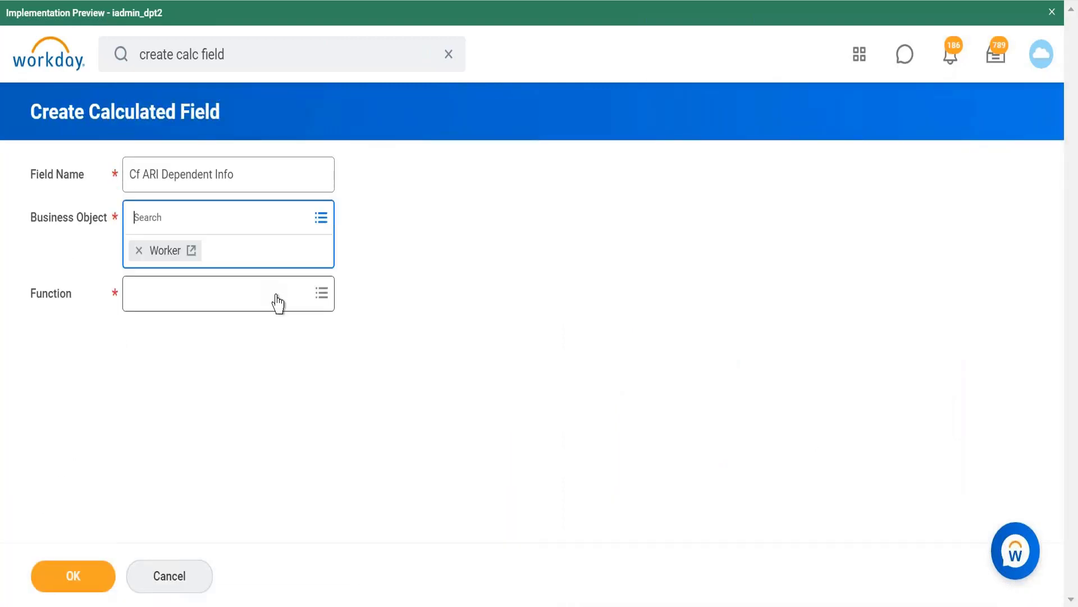
pyautogui.click(277, 303)
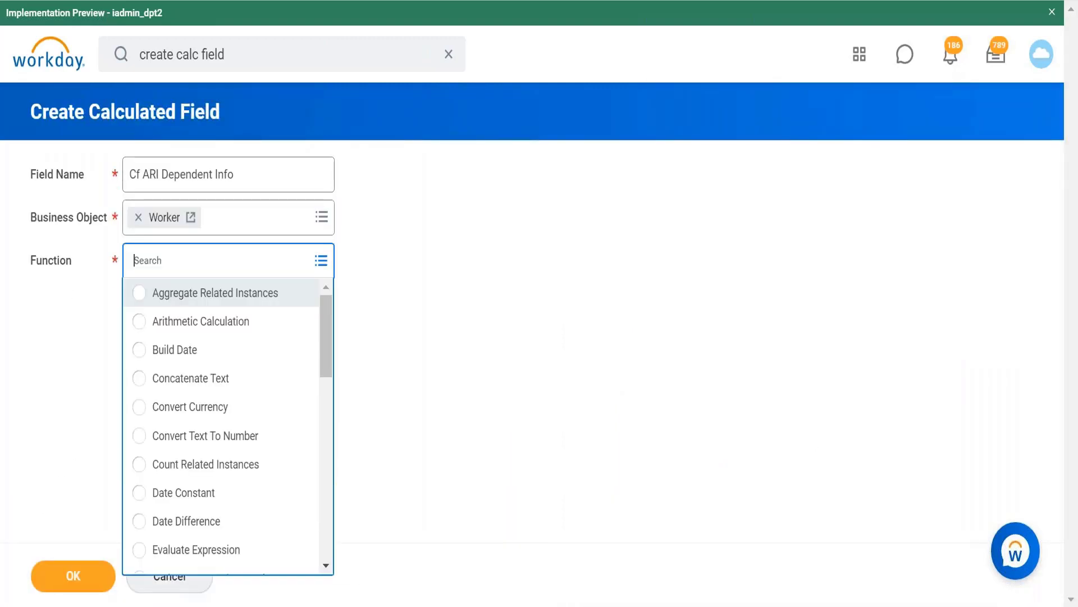
pyautogui.click(275, 298)
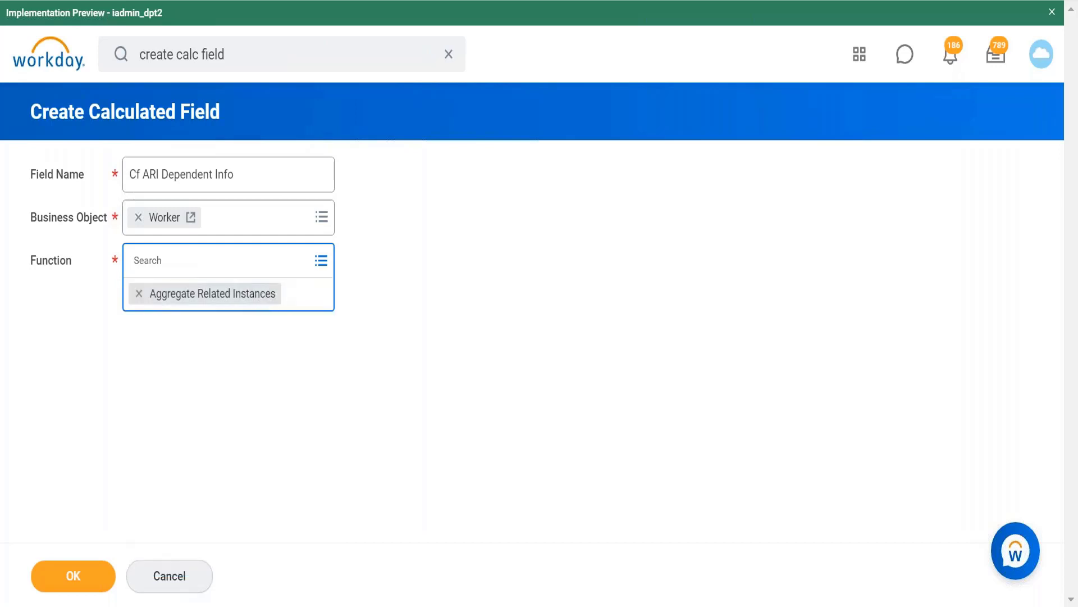
pyautogui.click(74, 586)
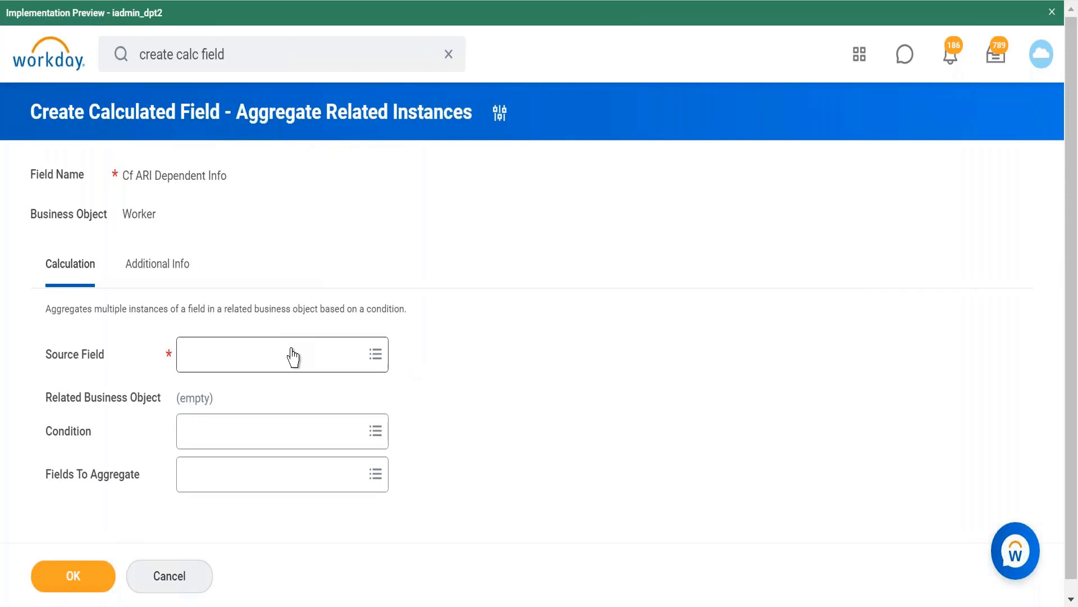
# - Choose Dependents as the source field
pyautogui.click(293, 357)
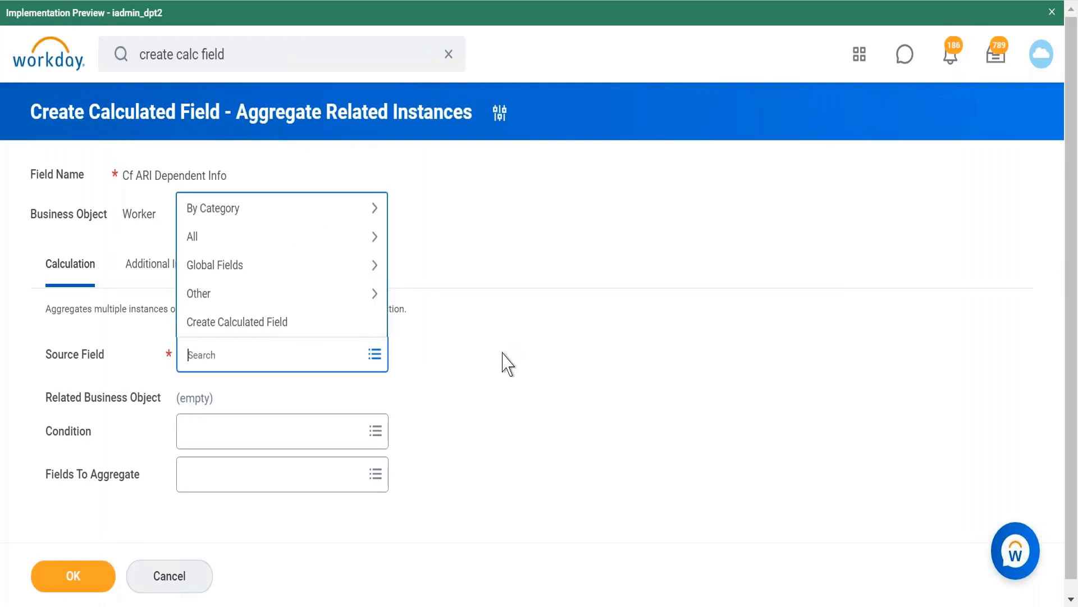
pyautogui.write('dependent')
pyautogui.press('Return')
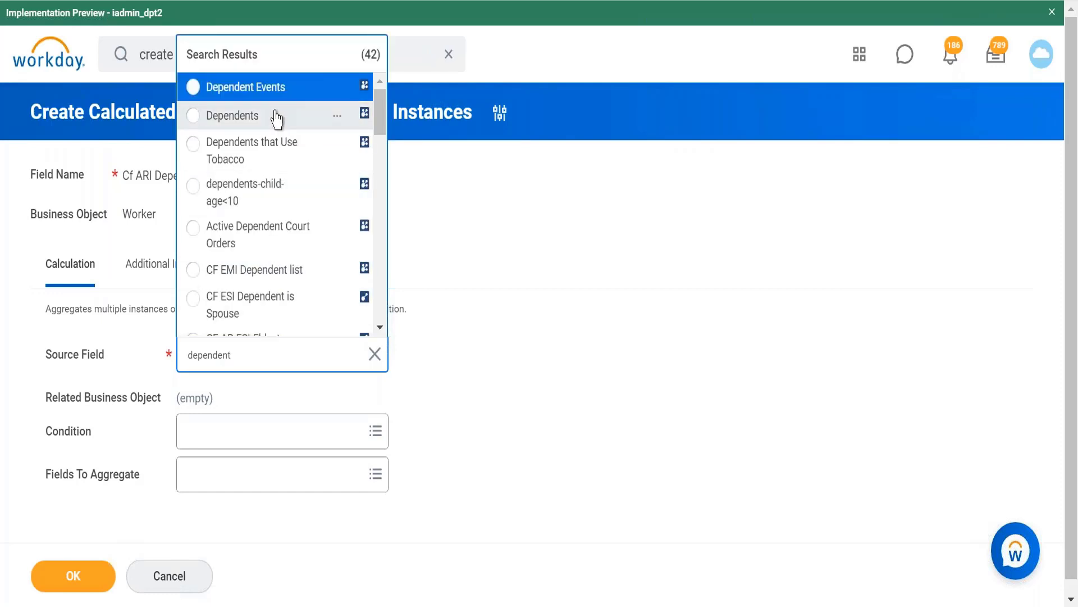
pyautogui.click(272, 120)
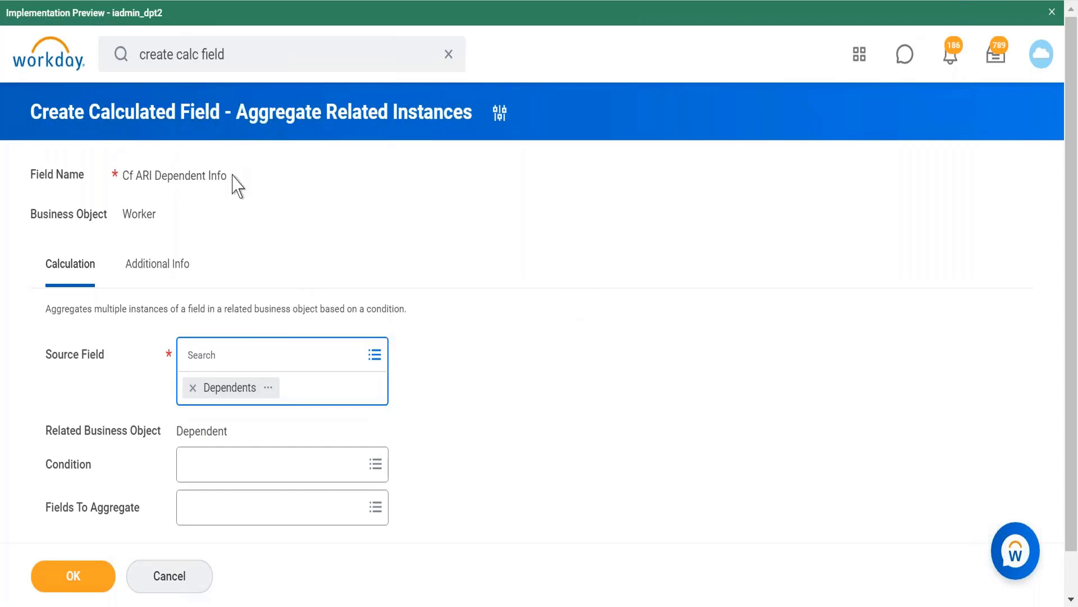
pyautogui.scroll(-1, 413, 458)
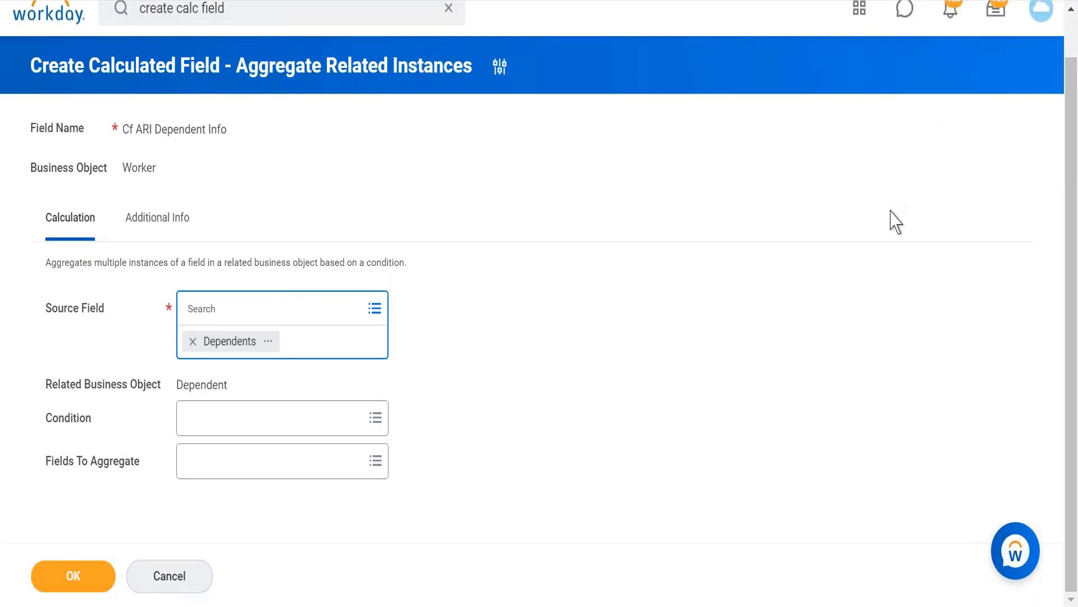
# - Create a new calculated field from the Condition prompt and begin entering its name
pyautogui.click(319, 425)
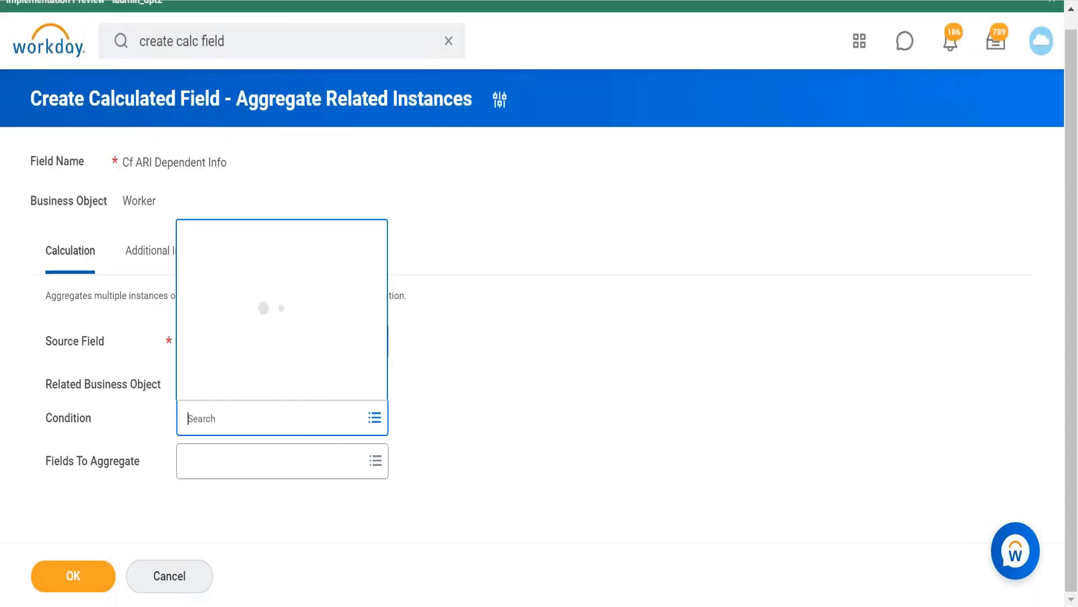
pyautogui.click(489, 324)
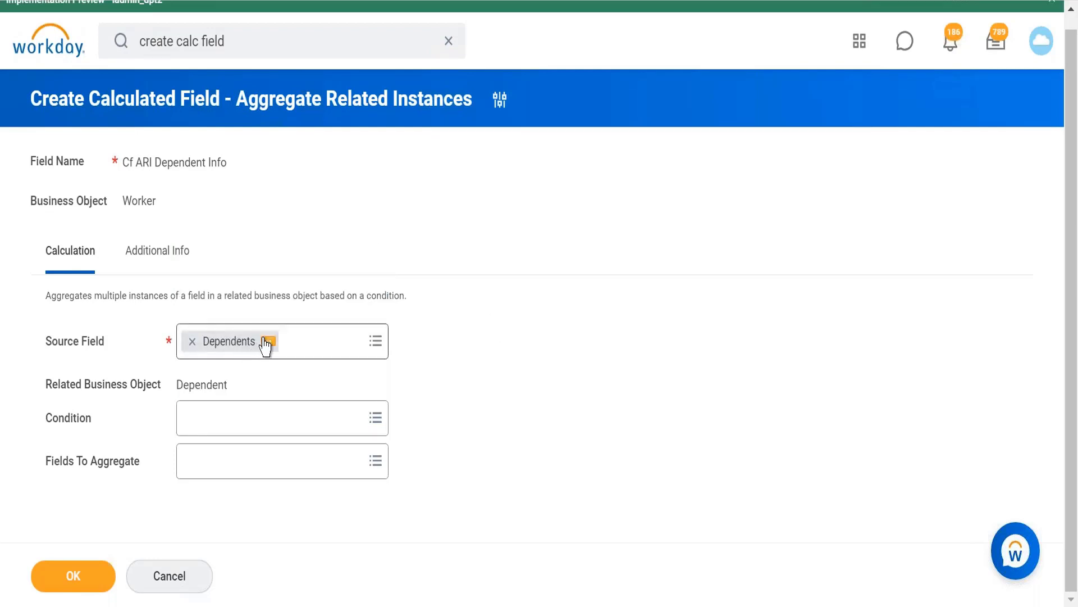
pyautogui.click(243, 429)
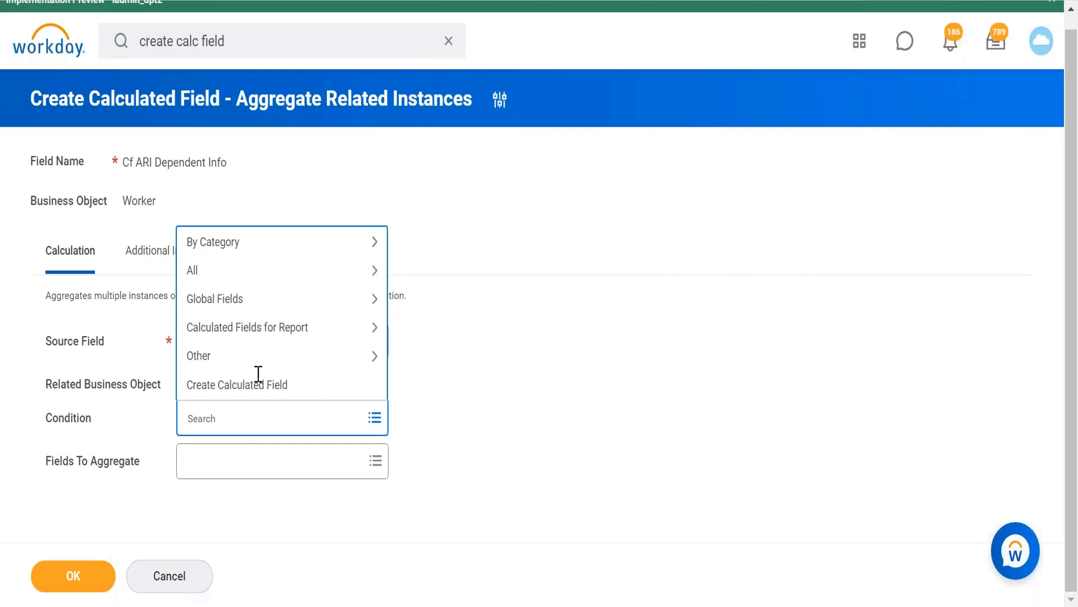
pyautogui.click(299, 393)
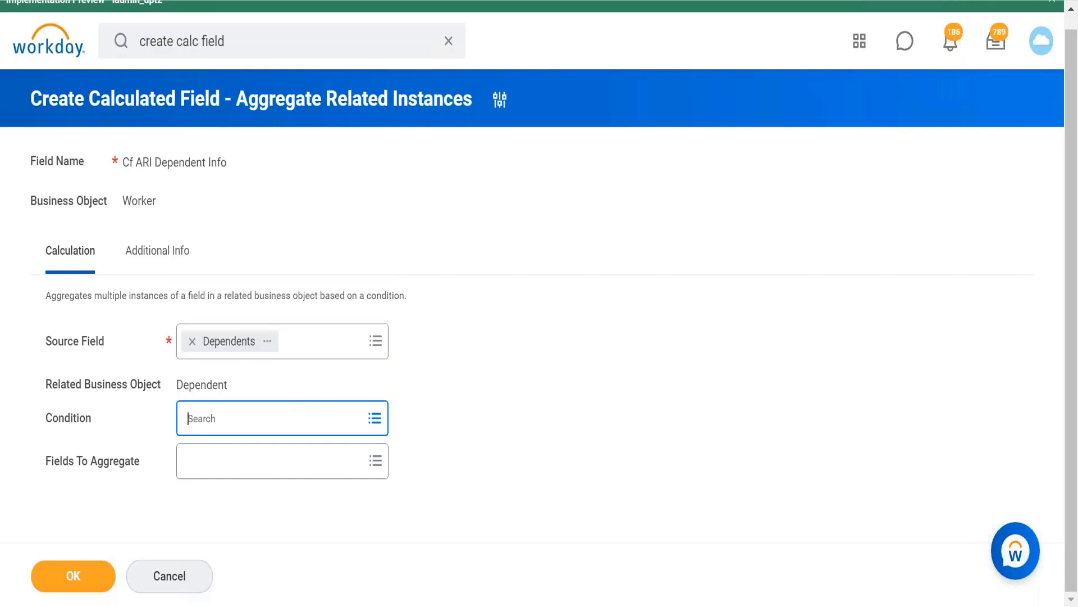
pyautogui.click(248, 173)
pyautogui.write('Cf')
pyautogui.press('BackSpace')
# - Name the condition field 'CF Female Dependent Boolean'
pyautogui.write('F')
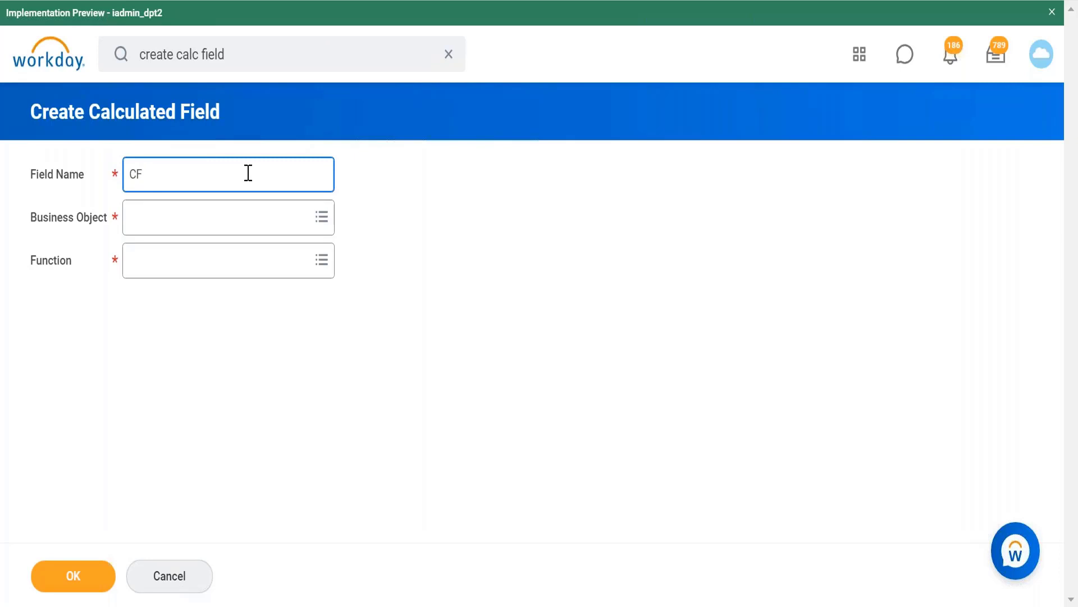
pyautogui.write('Female Dependent Boolean')
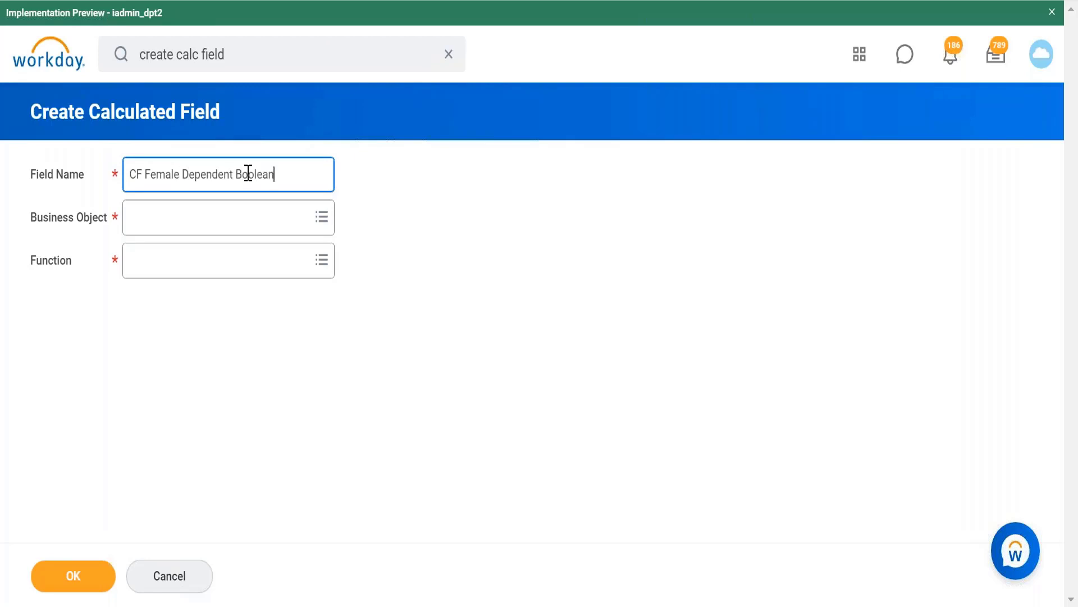
# - Set business object Dependent and function True/False Condition, then submit
pyautogui.click(200, 223)
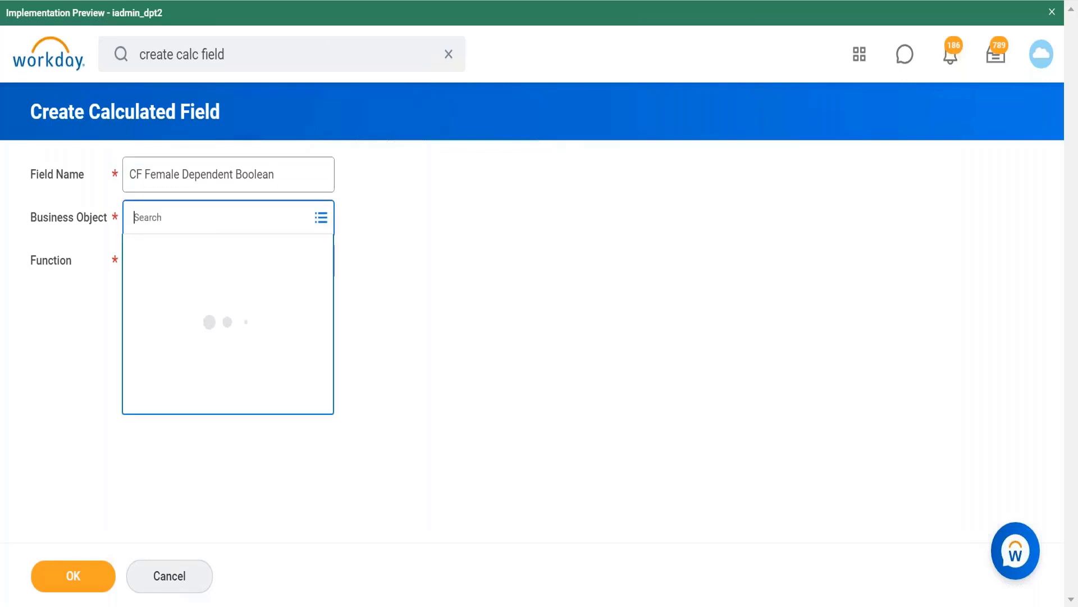
pyautogui.write('depen')
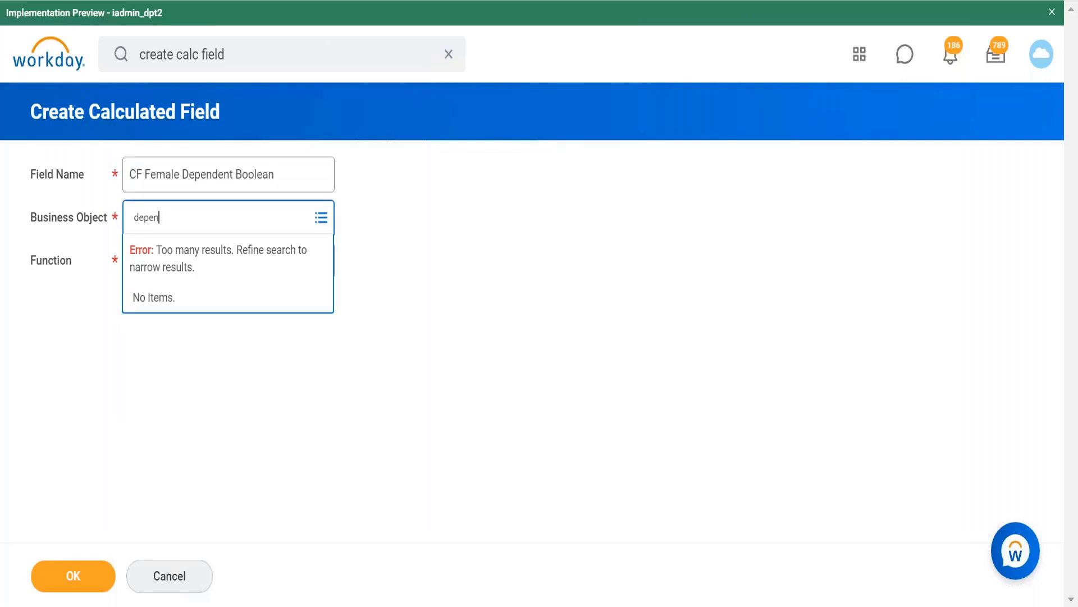
pyautogui.write('dent')
pyautogui.press('Return')
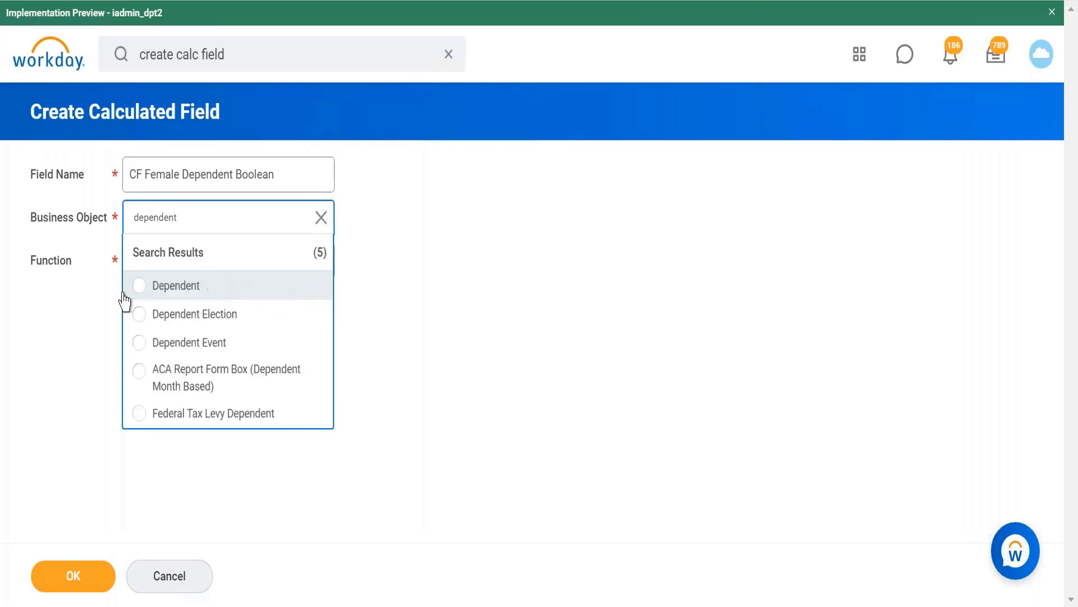
pyautogui.click(140, 286)
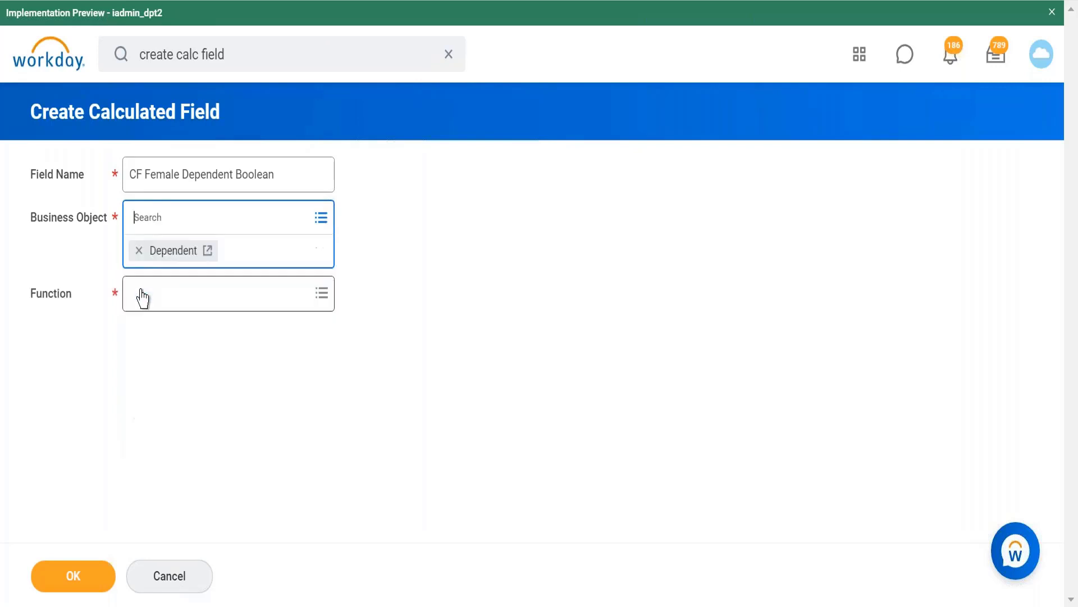
pyautogui.click(203, 303)
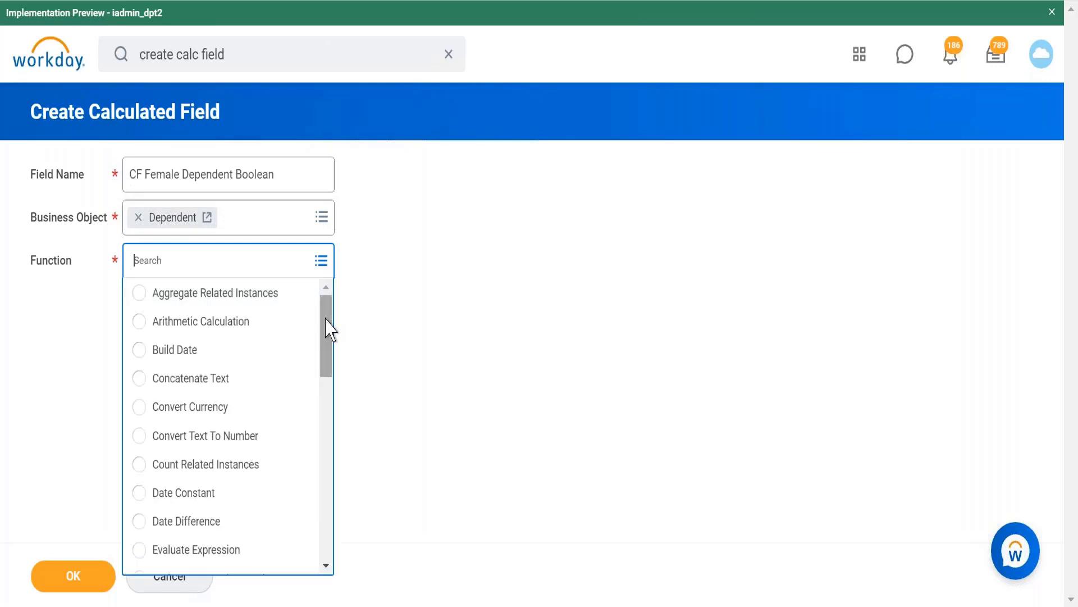
pyautogui.moveTo(328, 329); pyautogui.dragTo(330, 578)
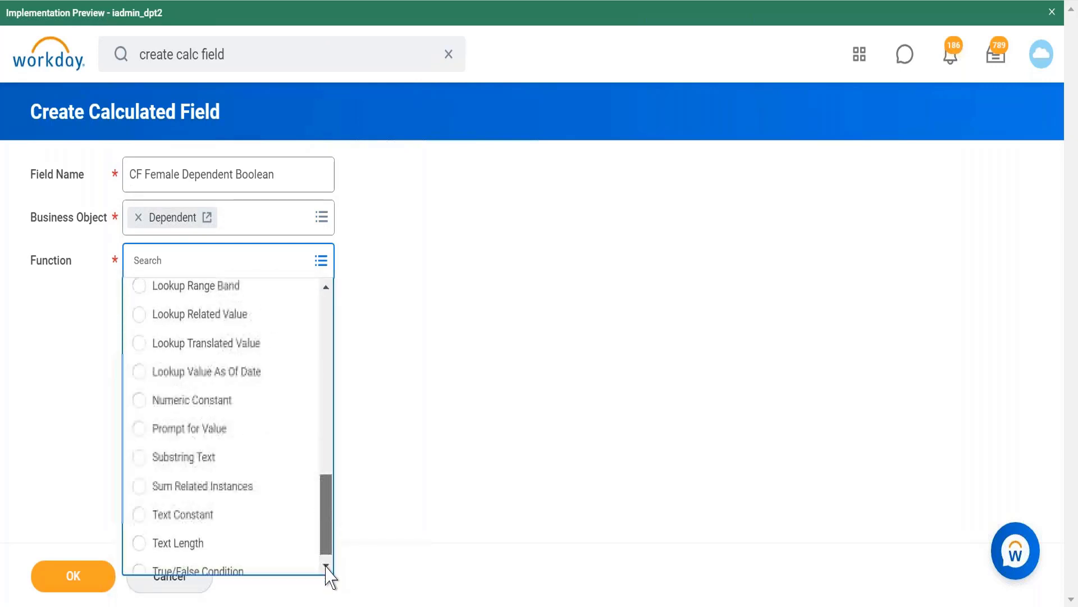
pyautogui.click(264, 571)
pyautogui.click(82, 572)
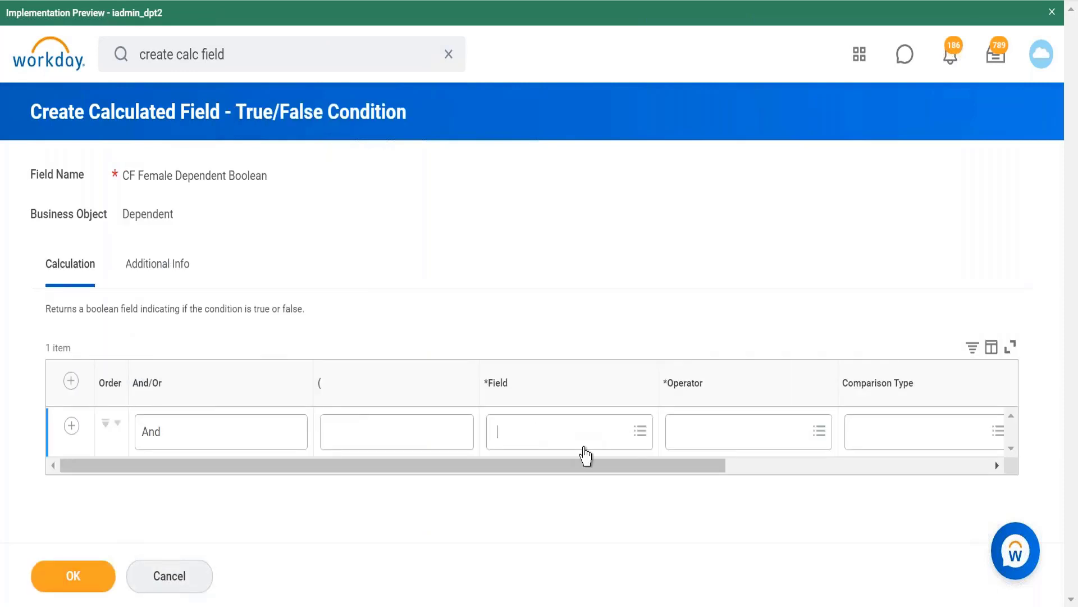
# - Use Gender as the field in the condition row
pyautogui.click(583, 447)
pyautogui.write('relationship')
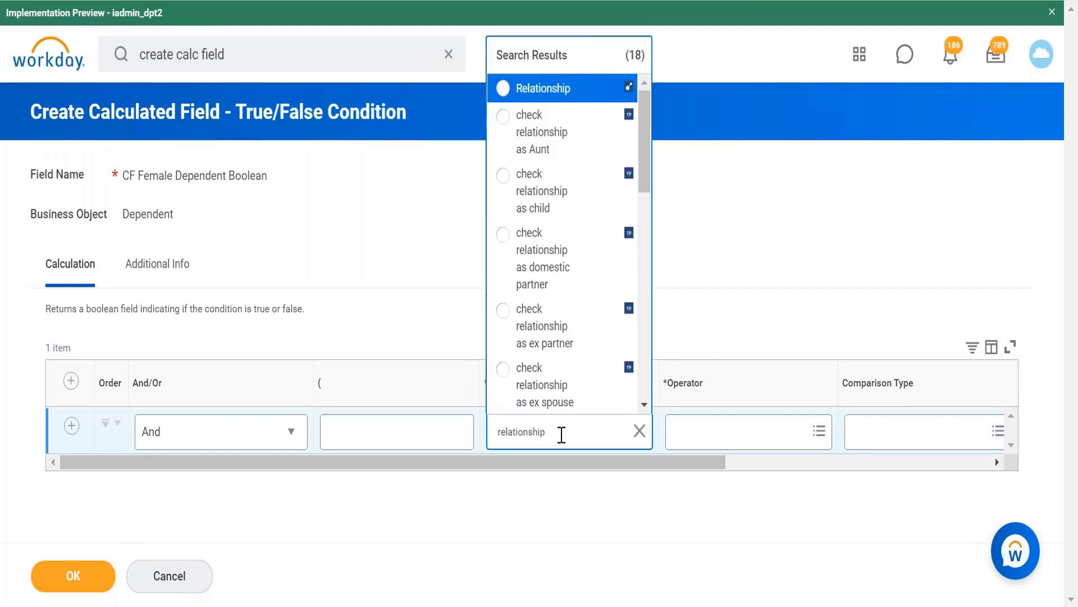
pyautogui.press('BackSpace')
pyautogui.press('BackSpace')
pyautogui.press('BackSpace')
pyautogui.press('BackSpace')
pyautogui.press('BackSpace')
pyautogui.press('BackSpace')
pyautogui.press('BackSpace')
pyautogui.press('BackSpace')
pyautogui.press('BackSpace')
pyautogui.press('BackSpace')
pyautogui.press('BackSpace')
pyautogui.press('BackSpace')
pyautogui.write('gnede')
pyautogui.press('BackSpace')
pyautogui.press('BackSpace')
pyautogui.press('BackSpace')
pyautogui.press('BackSpace')
pyautogui.write('em')
pyautogui.press('BackSpace')
pyautogui.write('nder')
pyautogui.press('Return')
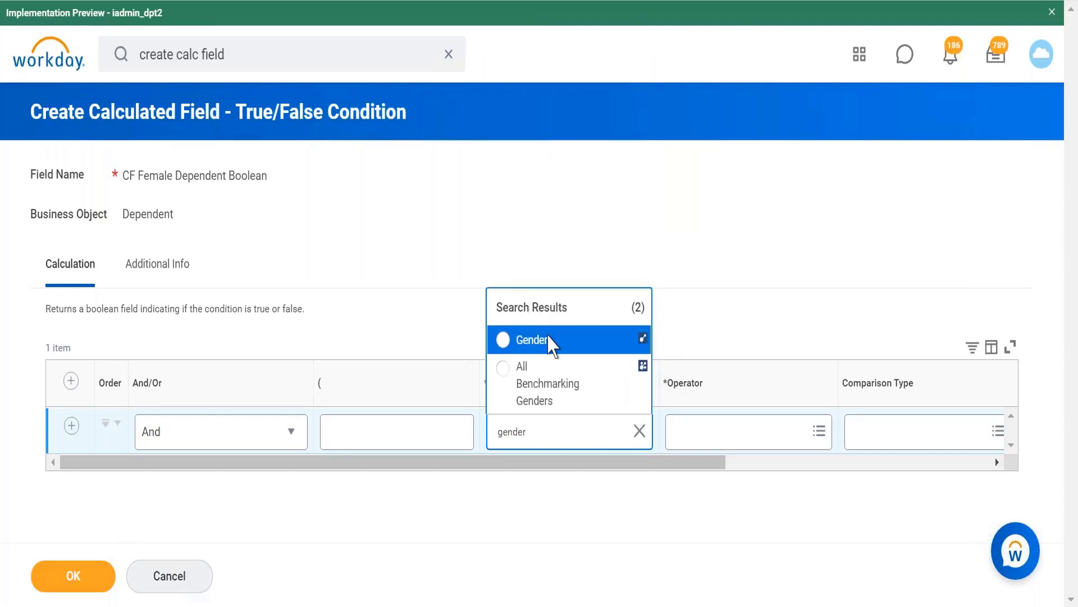
pyautogui.click(549, 340)
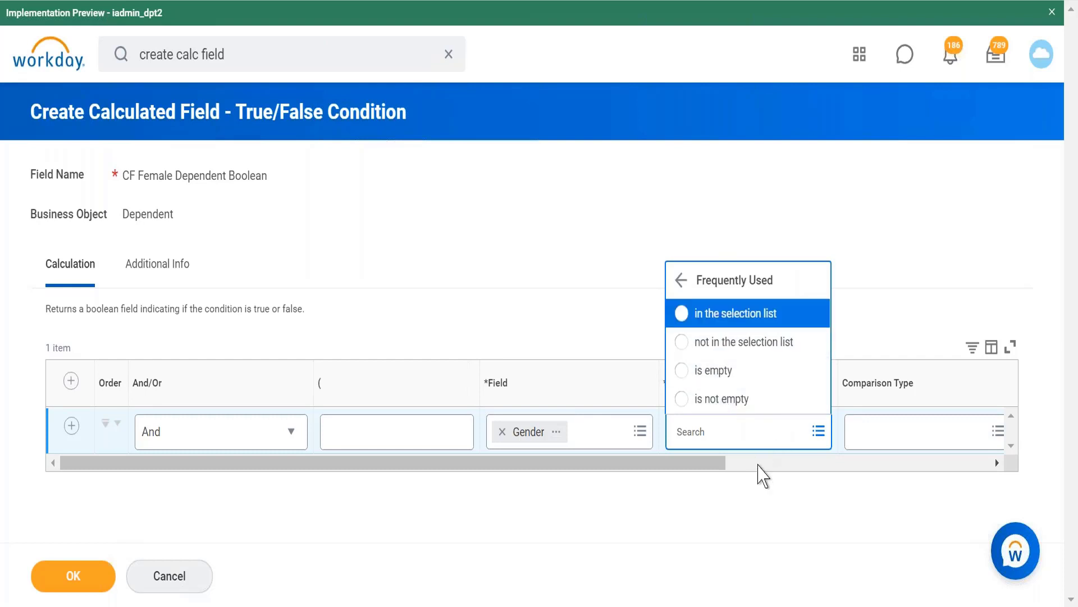
# - Match Gender 'in the selection list' Female, and save the condition field
pyautogui.click(735, 316)
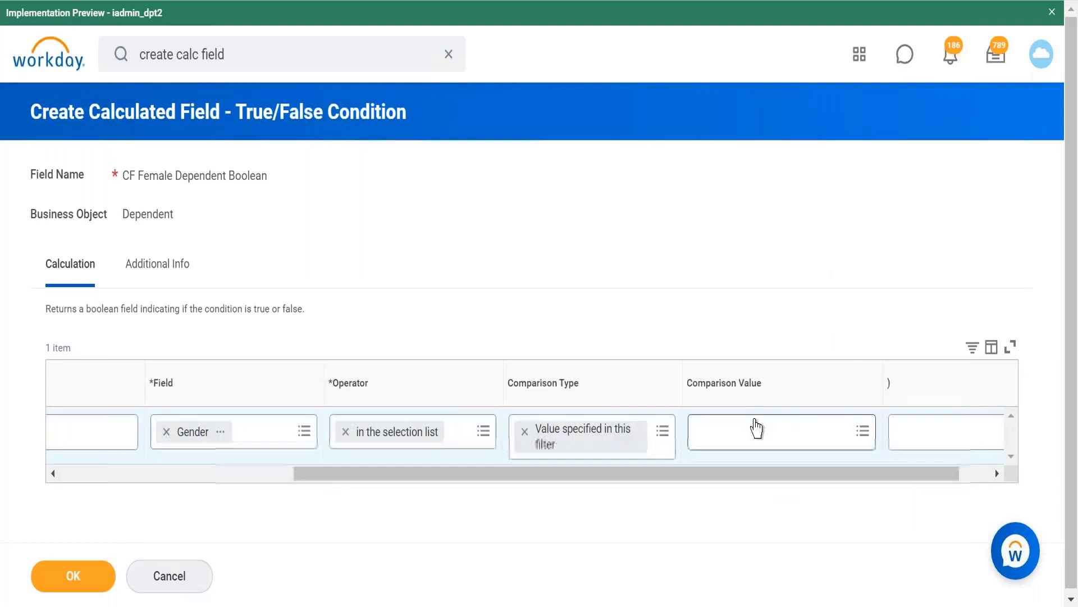
pyautogui.click(753, 429)
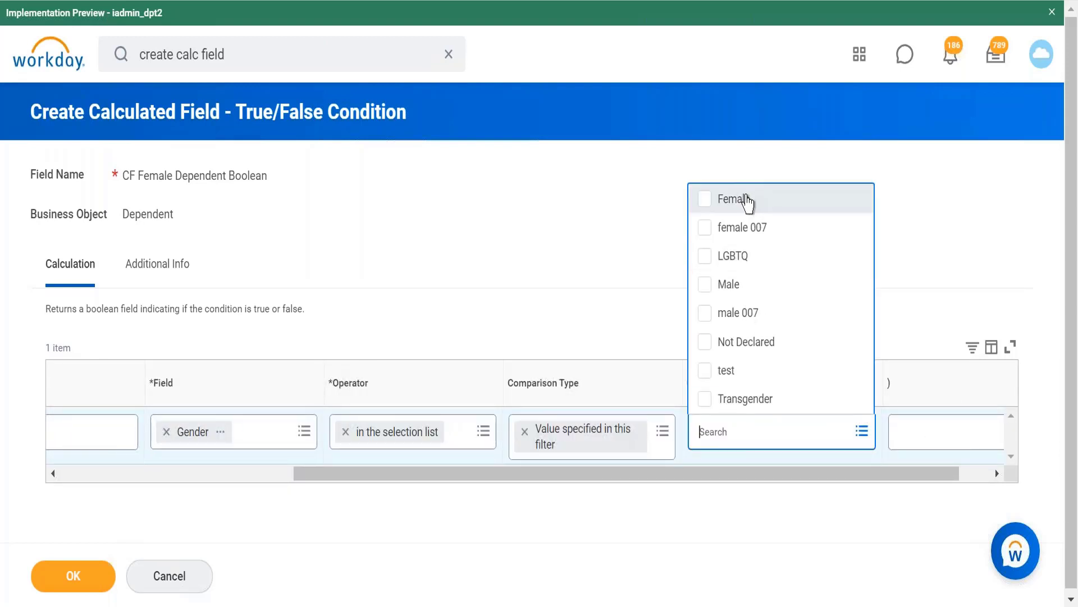
pyautogui.click(747, 199)
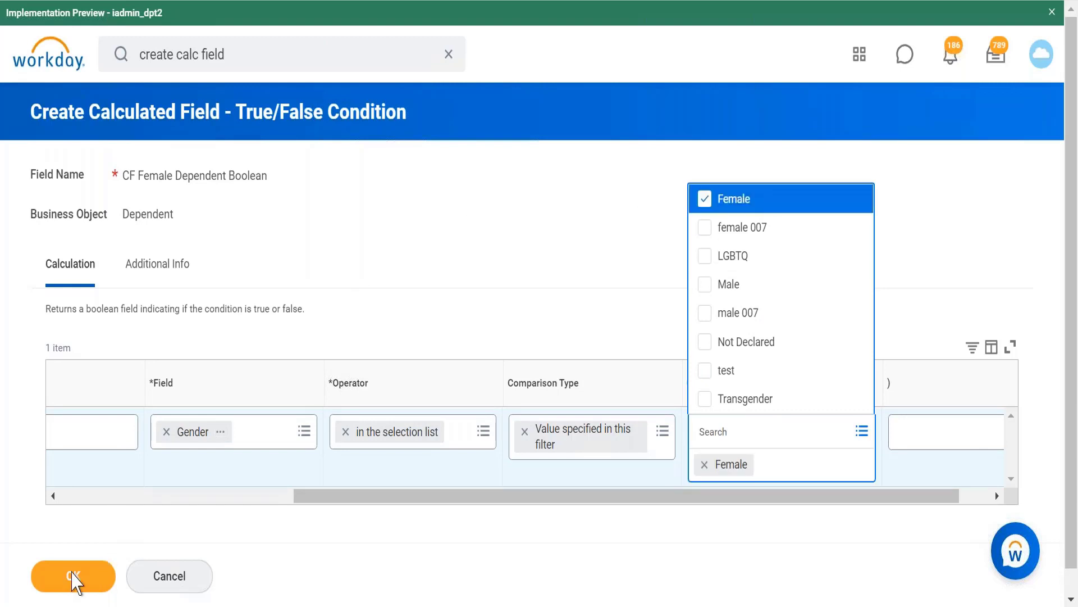
pyautogui.click(75, 579)
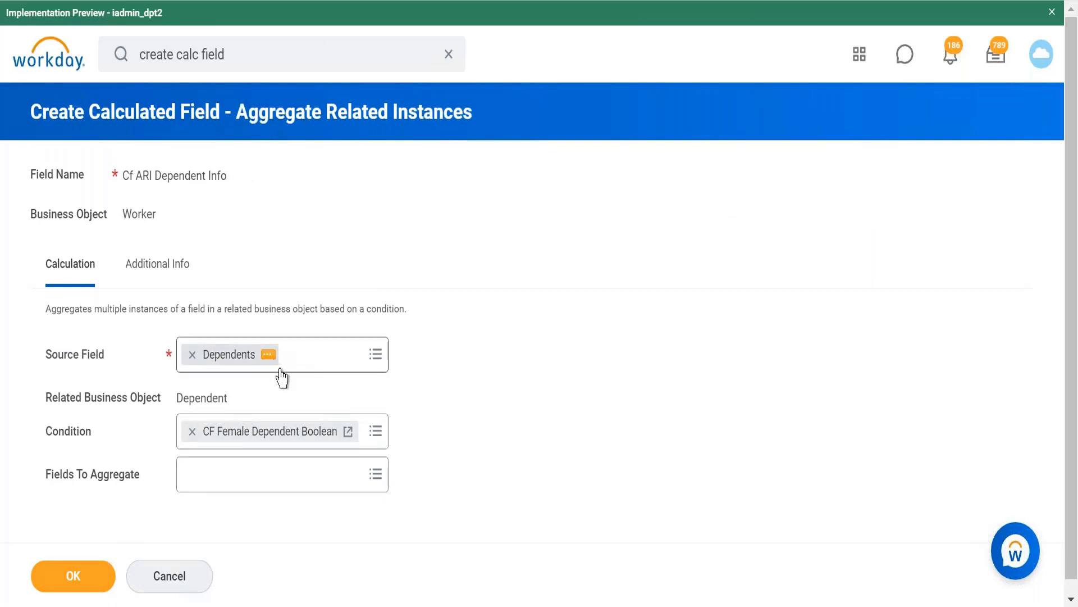
# - Pick All Work Addresses from the full Worker field list as the field to aggregate
pyautogui.click(279, 485)
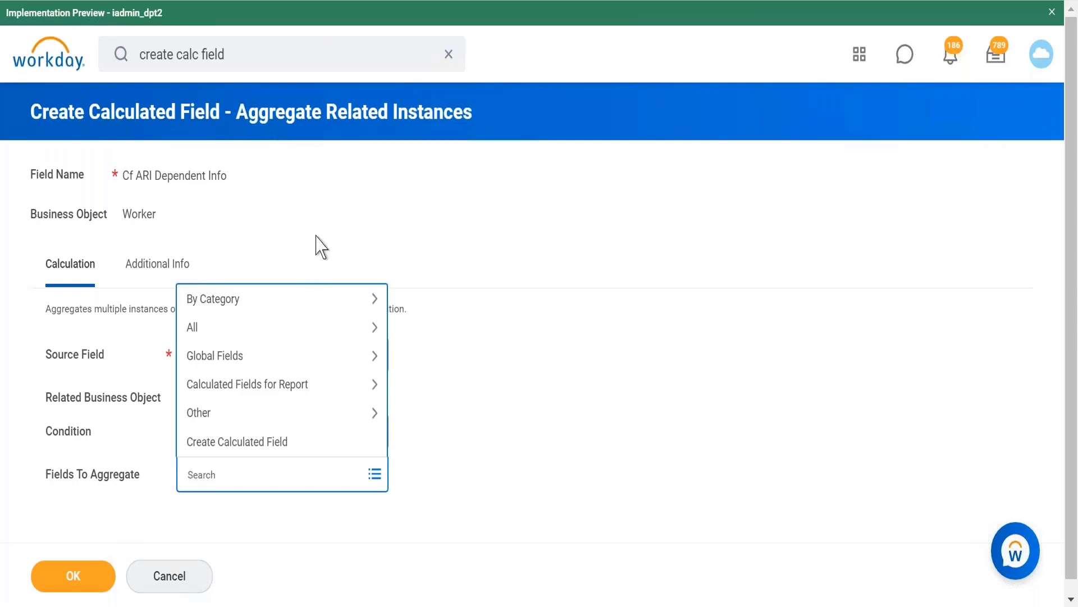
pyautogui.click(339, 331)
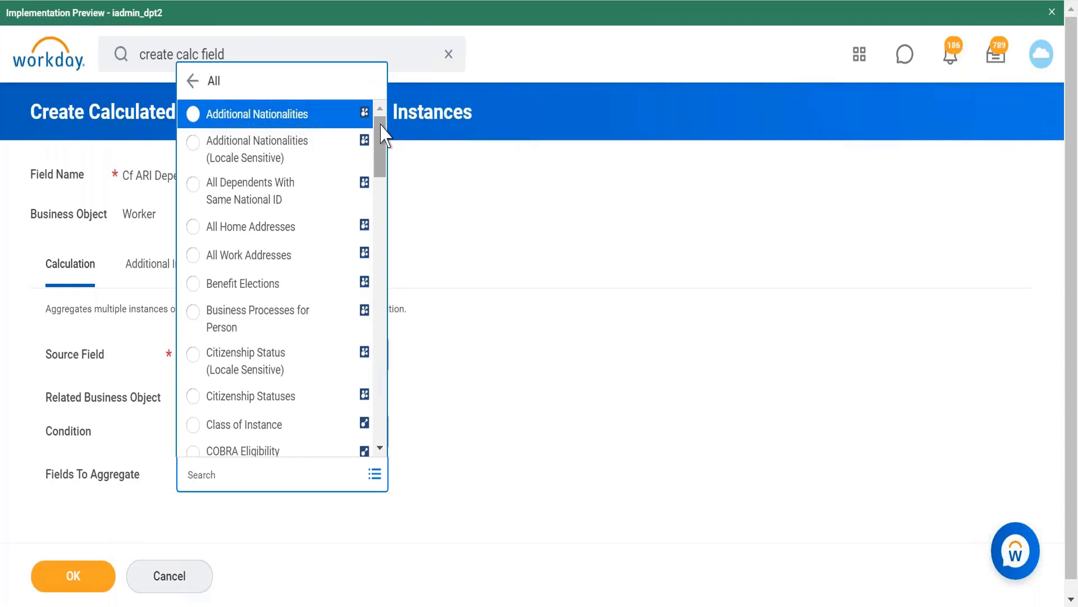
pyautogui.moveTo(384, 133); pyautogui.dragTo(381, 379)
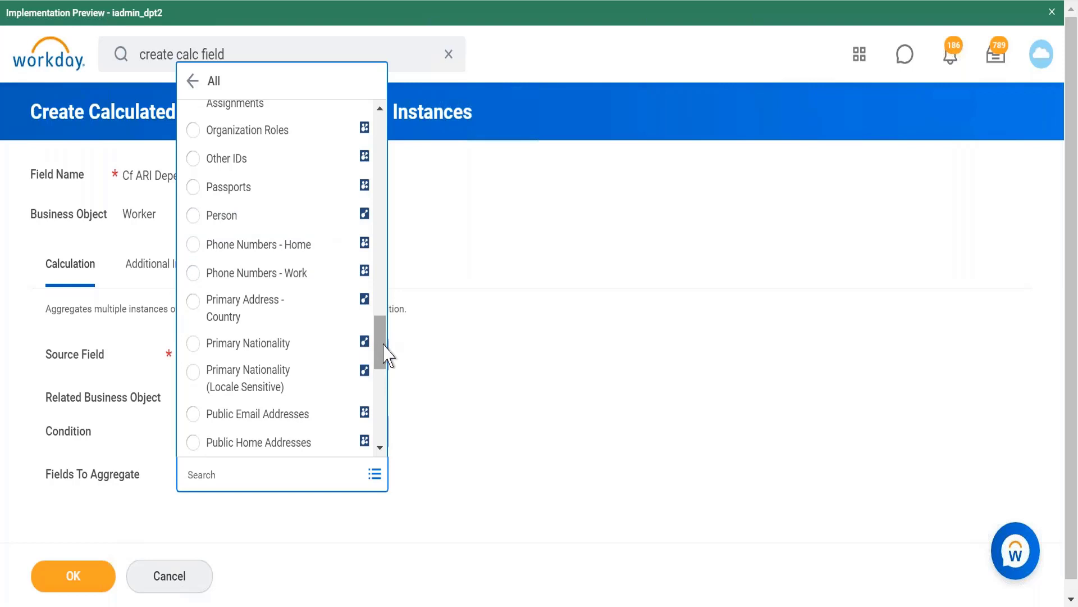
pyautogui.moveTo(384, 341); pyautogui.dragTo(378, 416)
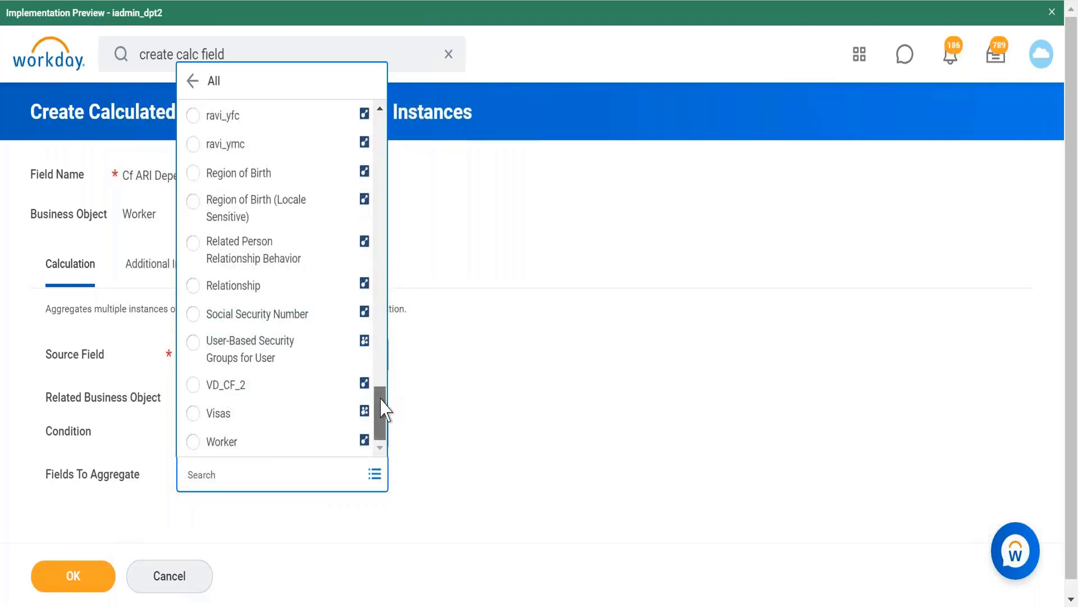
pyautogui.moveTo(380, 411); pyautogui.dragTo(376, 133)
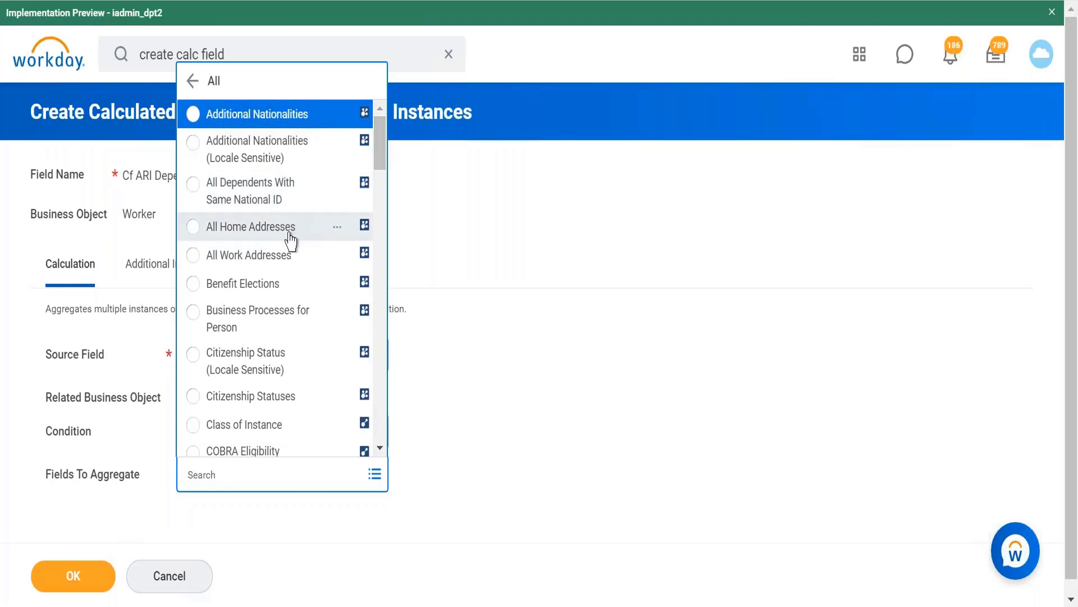
pyautogui.click(269, 256)
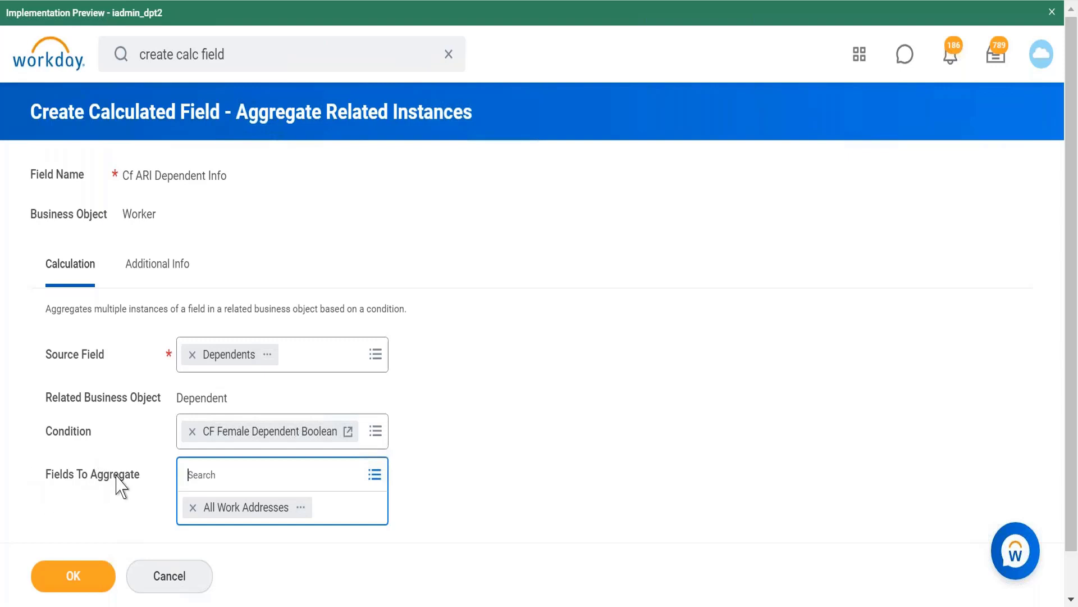
# - Submit the Cf ARI Dependent Info aggregate field to save it
pyautogui.click(73, 575)
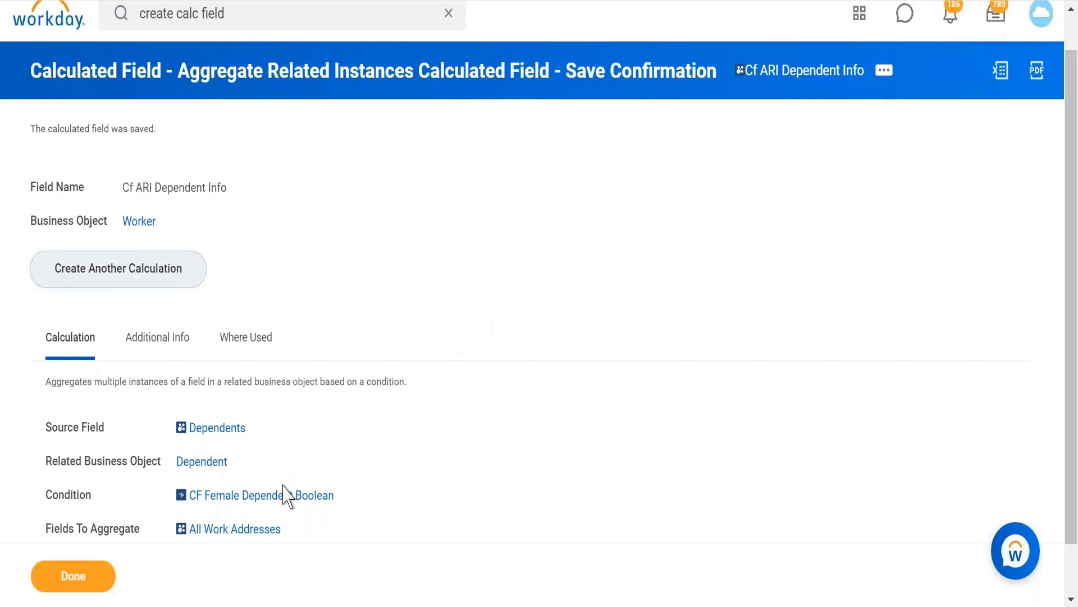
# - Switch from the Notepad++ notes to Workday to check the saved field, then return
pyautogui.click(296, 594)
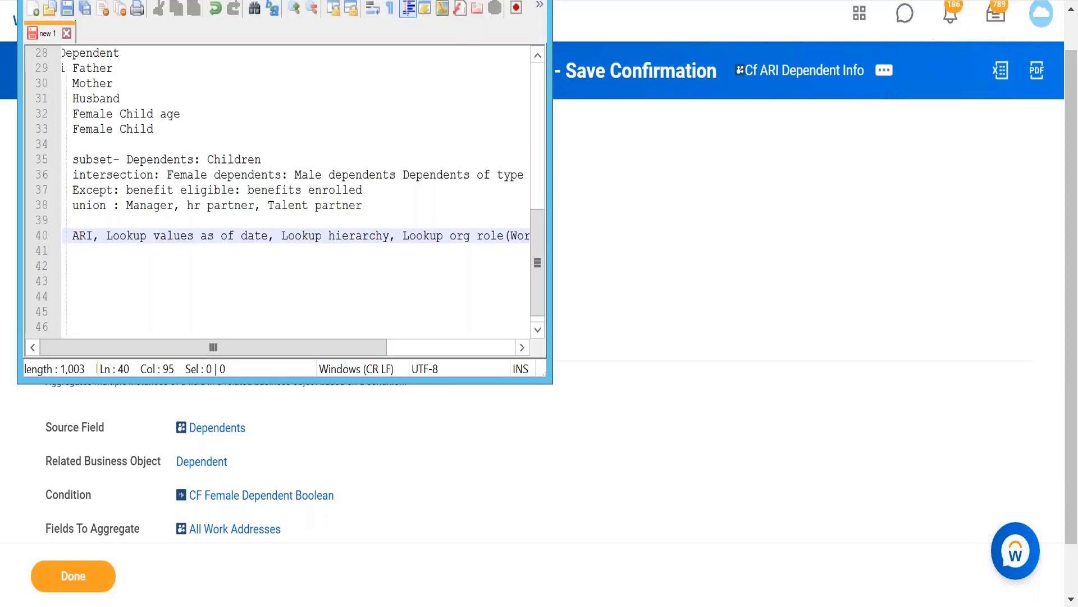
pyautogui.hotkey('alt', 'Tab')
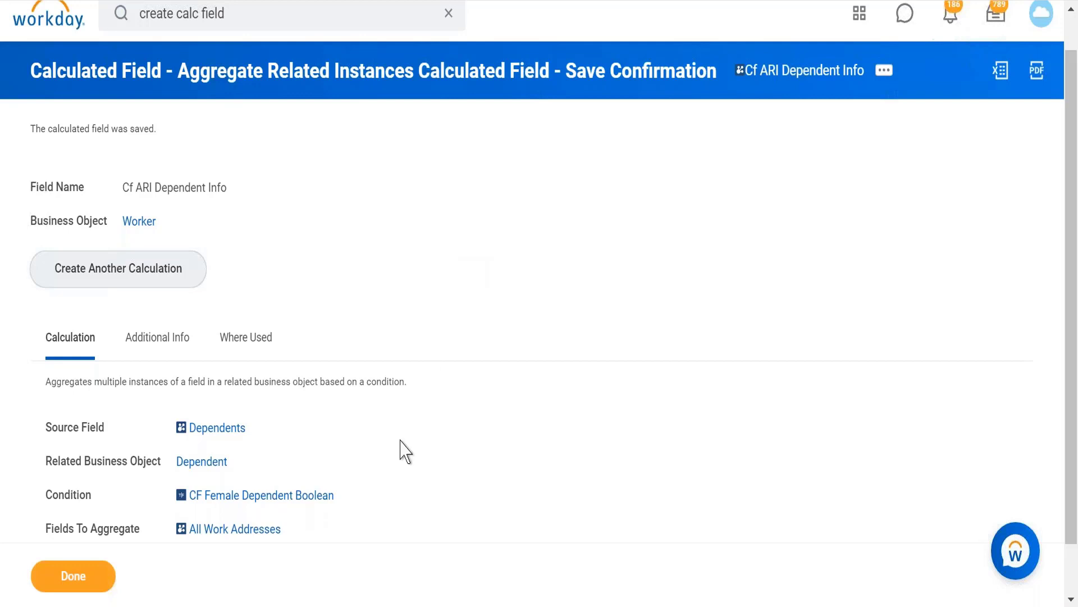
pyautogui.hotkey('alt', 'Tab')
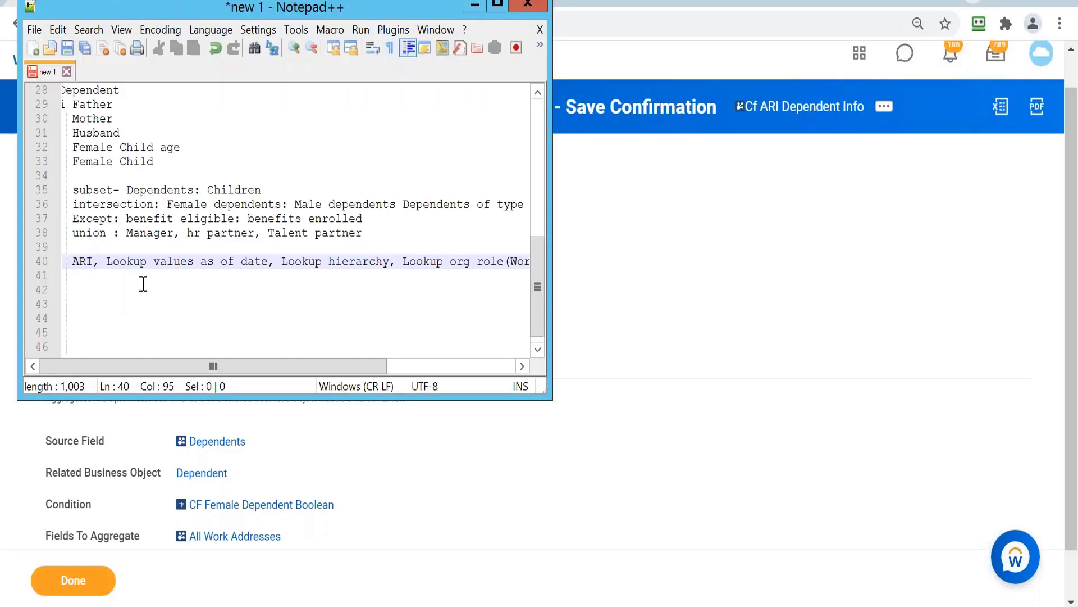
# - On line 42, add the note 'Hire date: Mr A org: ABC after 6 months XYZ org Manager MR. X'
pyautogui.click(144, 285)
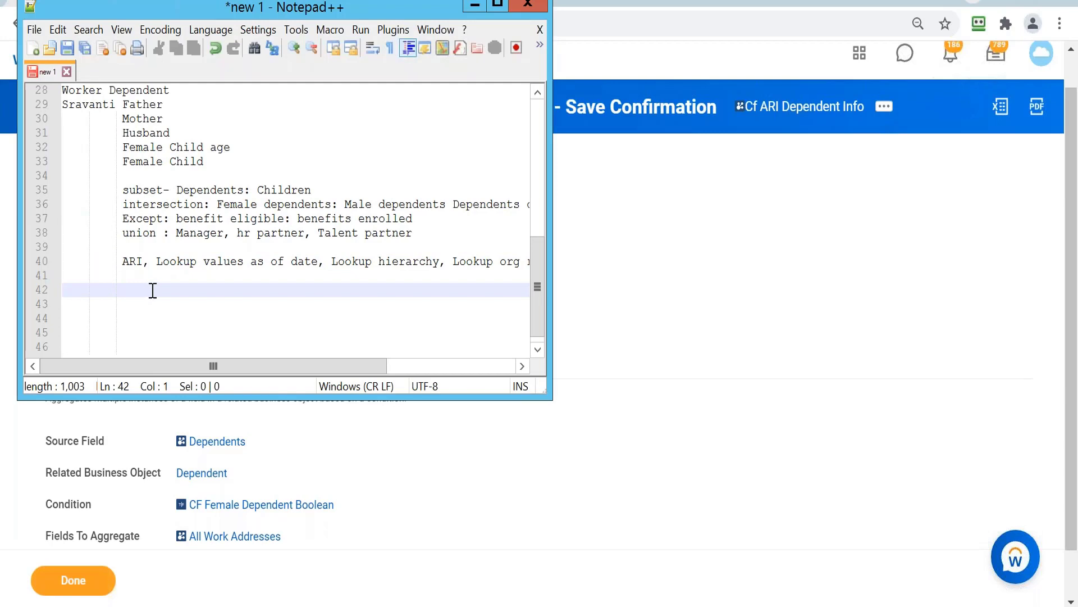
pyautogui.write('Hired')
pyautogui.press('BackSpace')
pyautogui.write('date:')
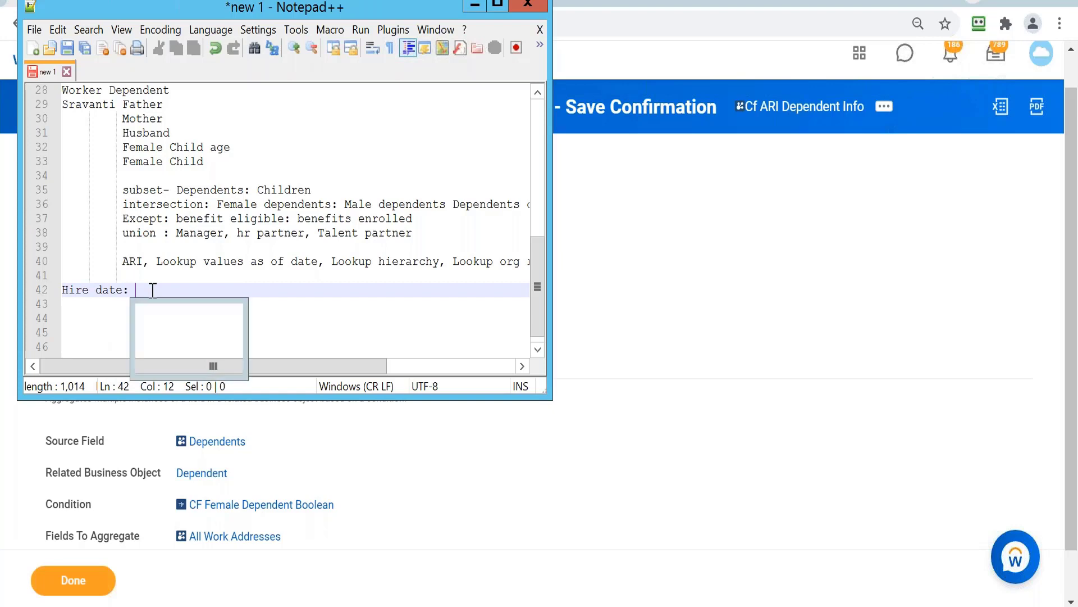
pyautogui.write(' Mr.')
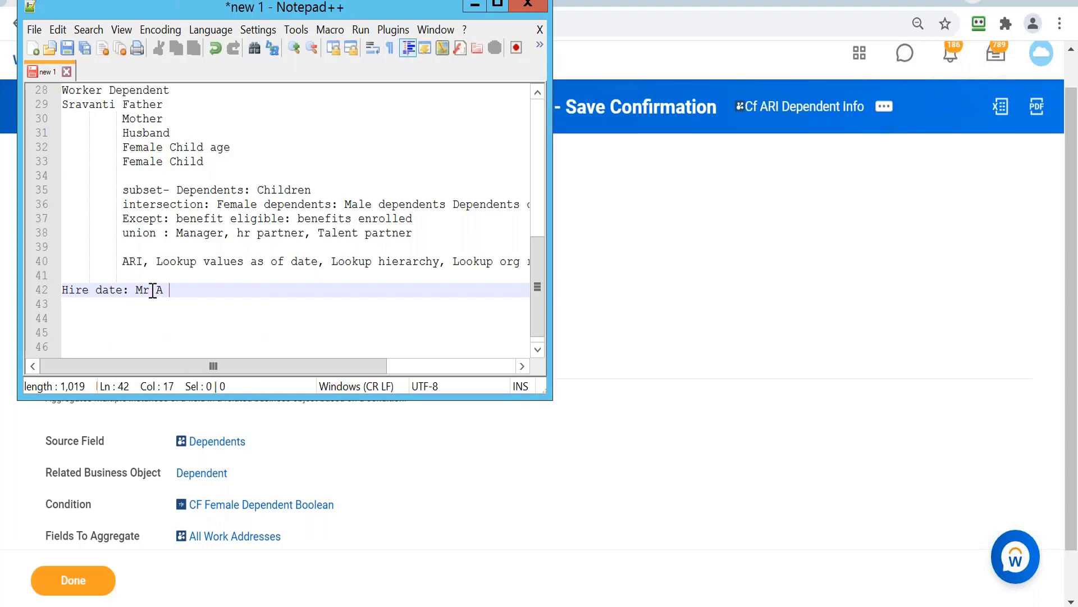
pyautogui.write('org: ABC after 6')
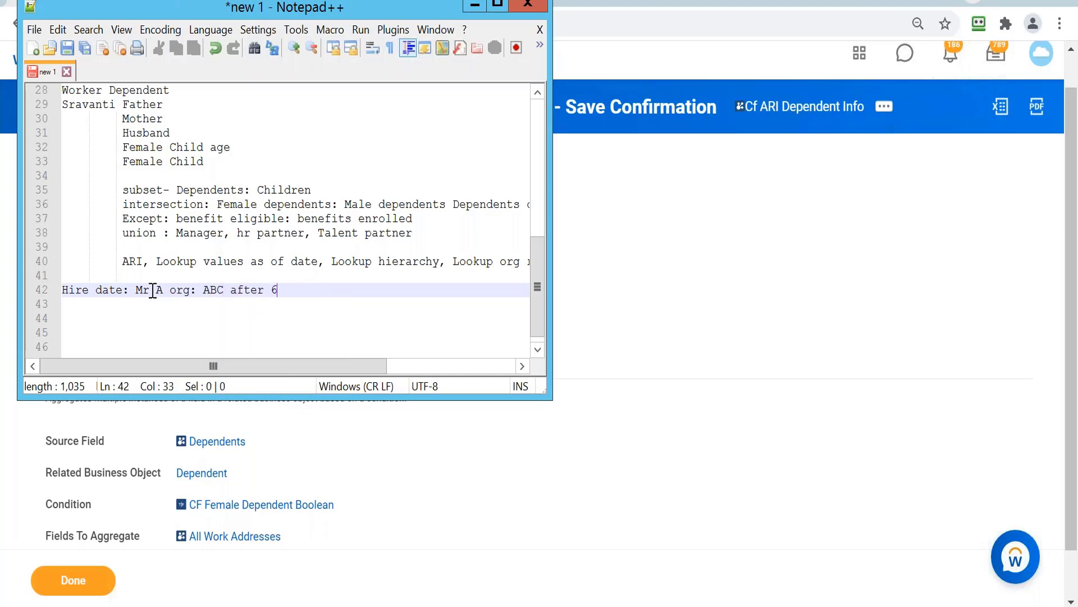
pyautogui.write(' months XYZ o')
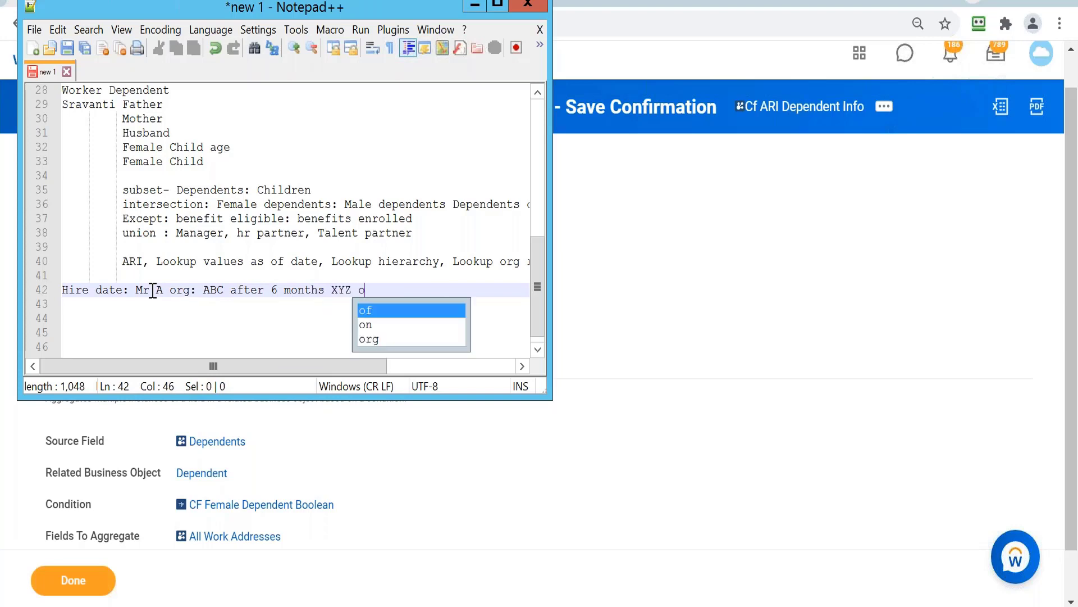
pyautogui.write('rg Mana')
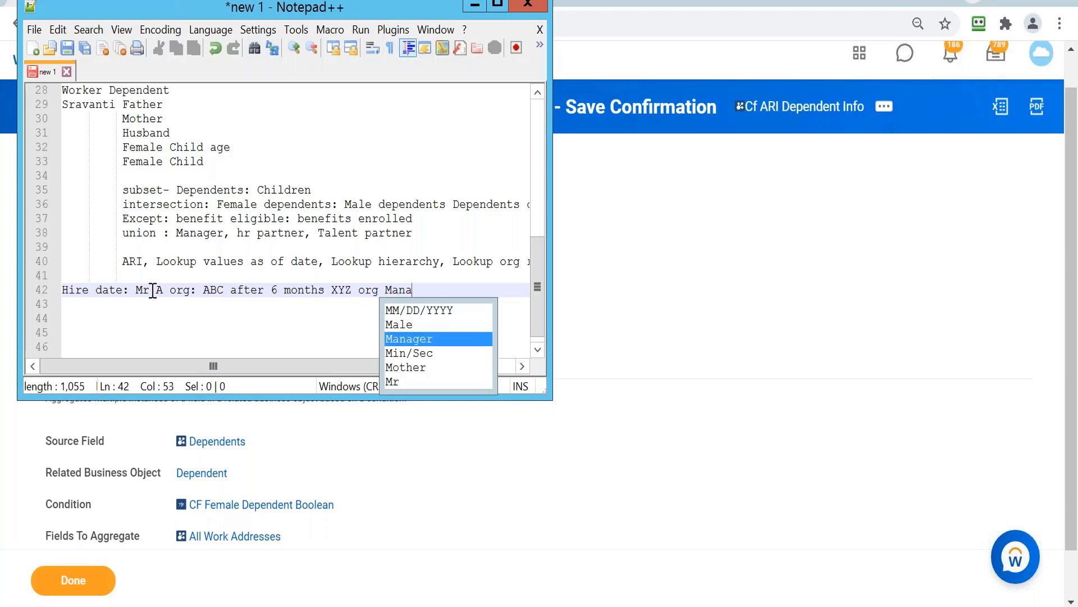
pyautogui.write('ger M')
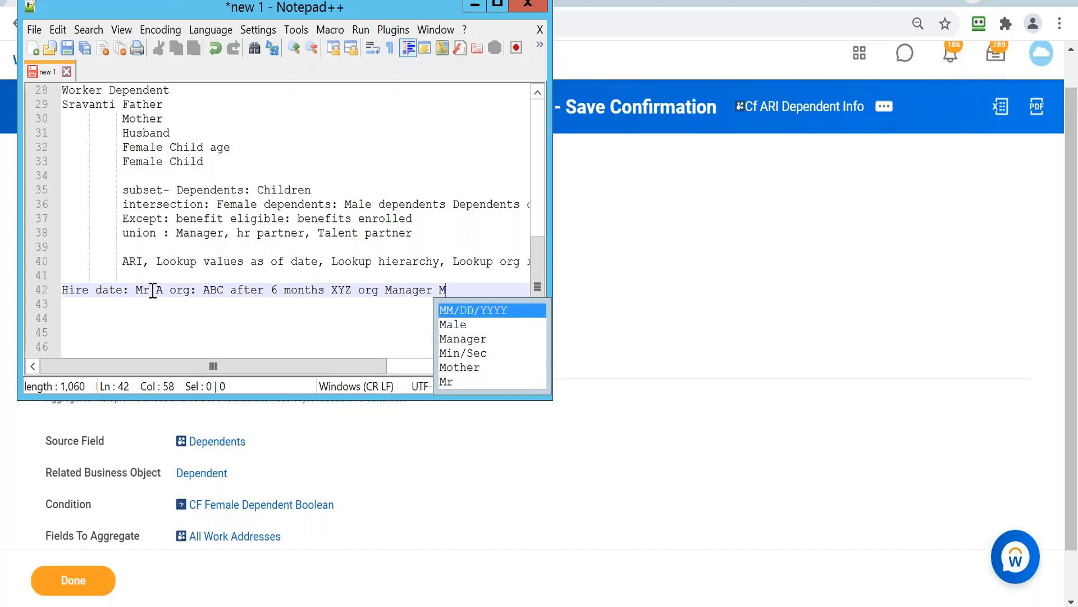
pyautogui.write('R. X')
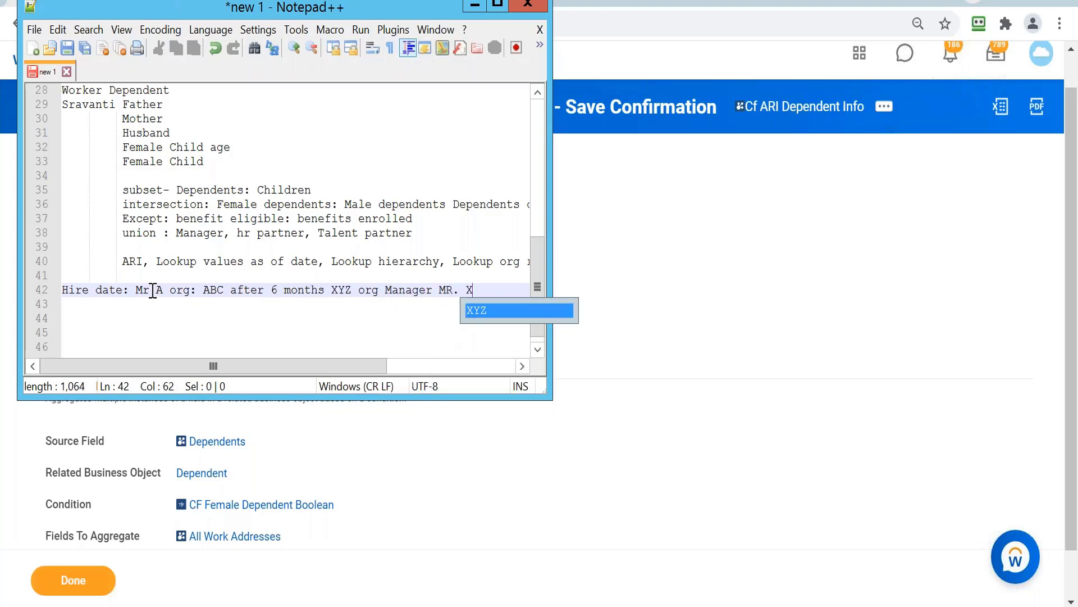
pyautogui.click(323, 339)
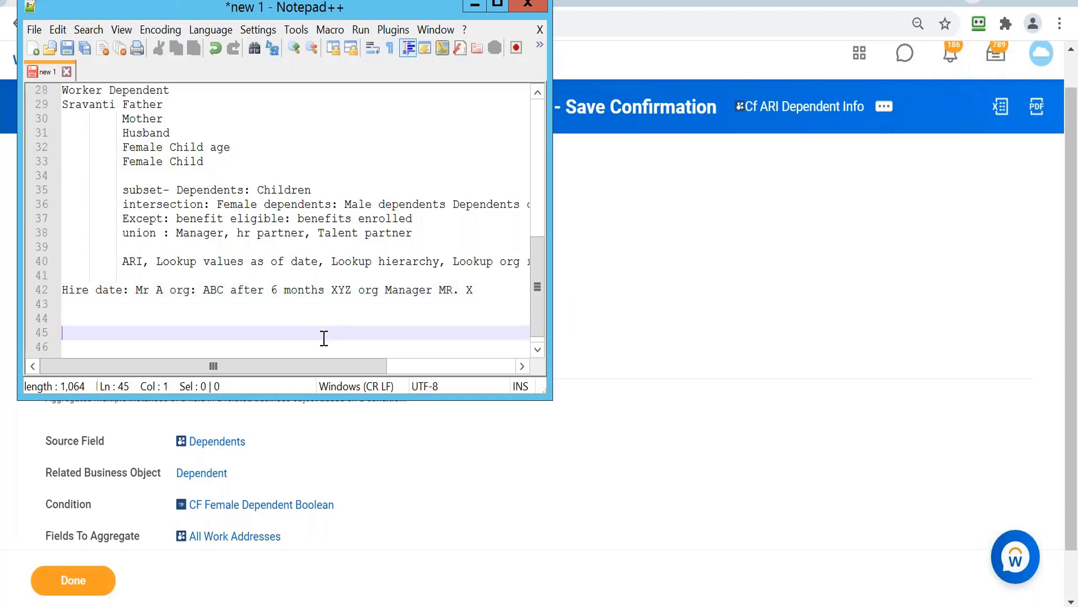
pyautogui.click(484, 290)
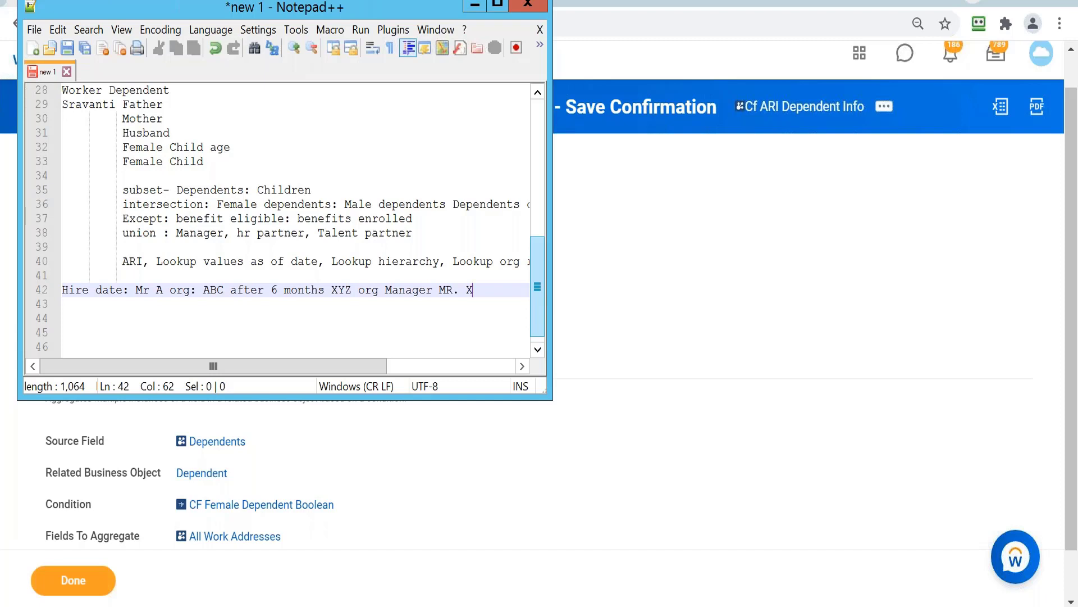
# - Minimize Notepad++ and rerun the Workday search 'create calc field' to list Create Calculated Field
pyautogui.click(475, 8)
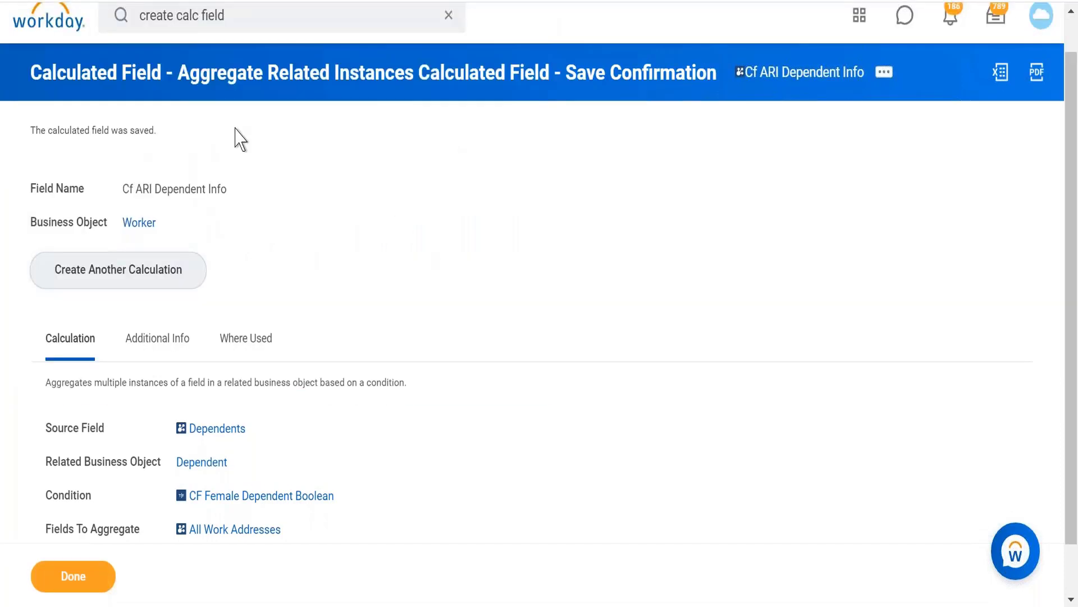
pyautogui.click(287, 26)
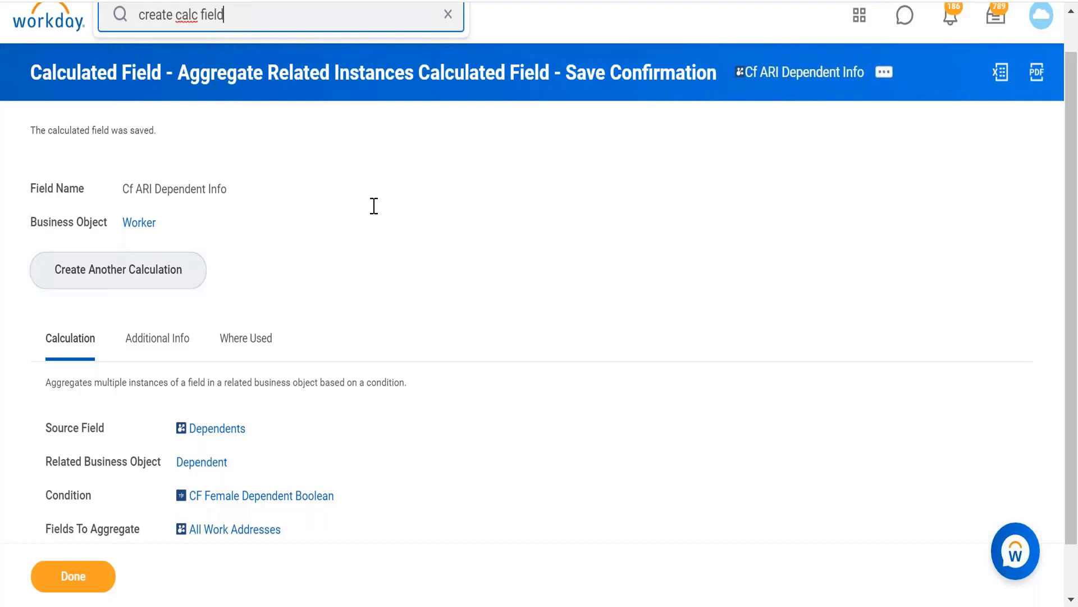
pyautogui.press('Return')
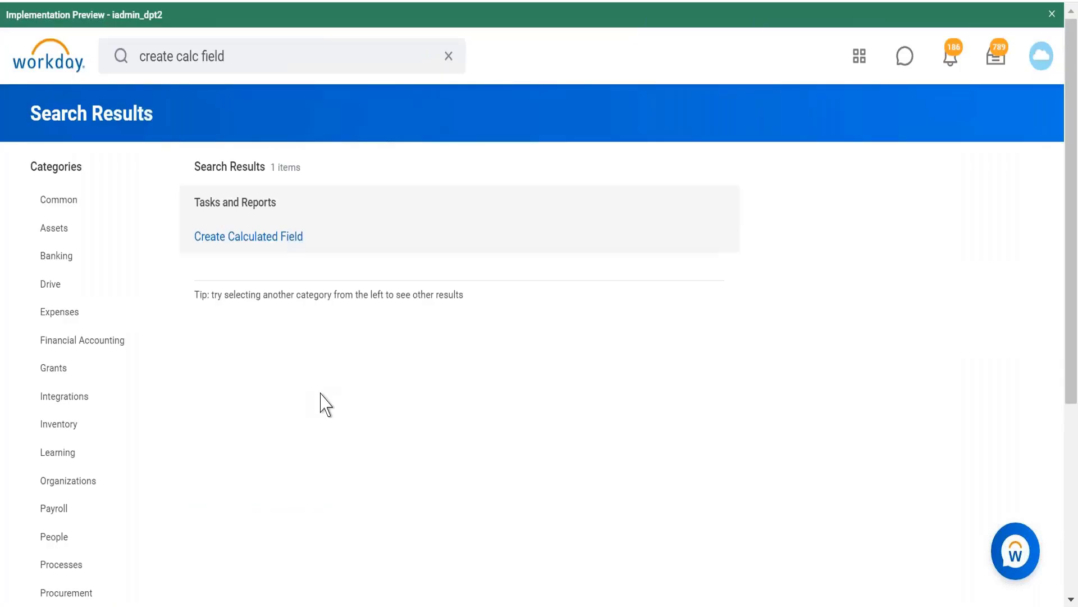